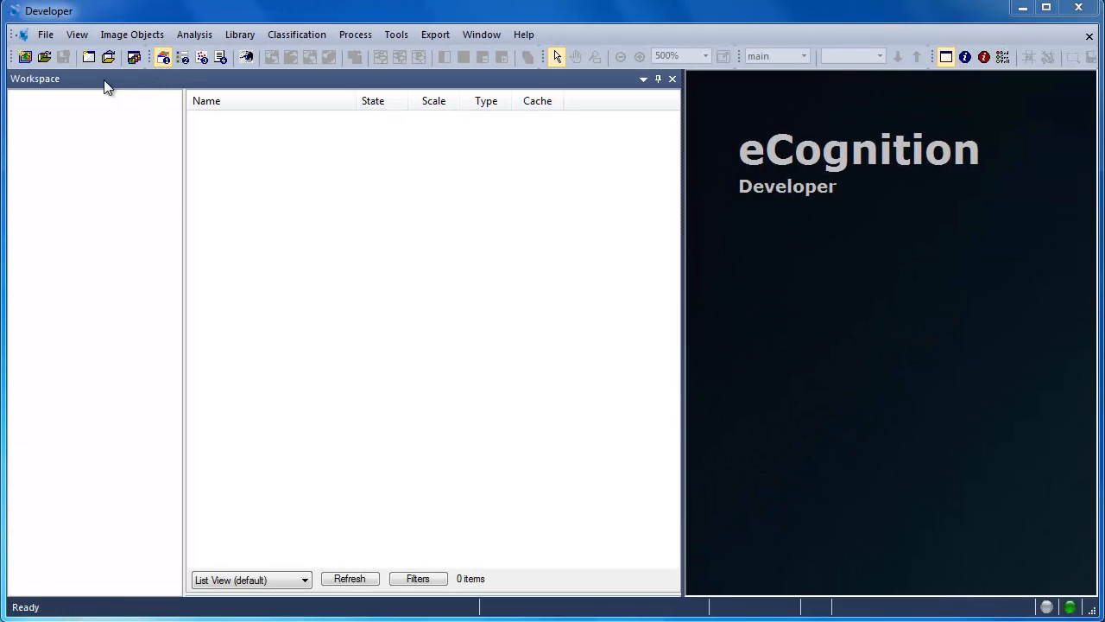
- Create a new workspace named WorkspaceDemo in the folder W:\GEOG883\Demo\eCognition\Project\Workspace
{"action": "left_click", "coordinate": [87, 57]}
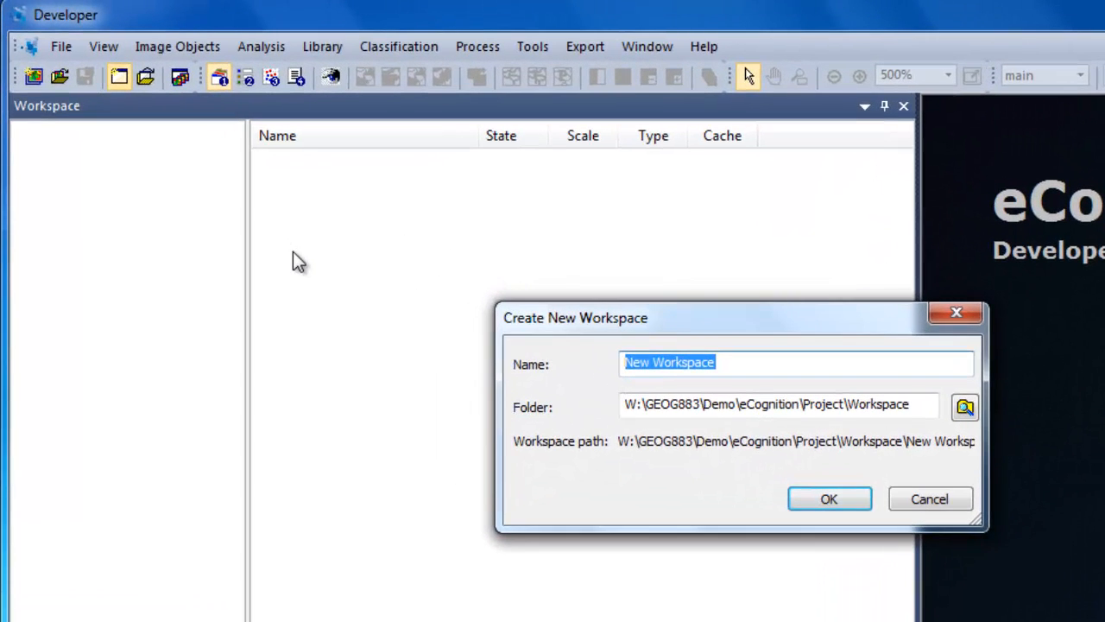
{"action": "type", "text": "Work"}
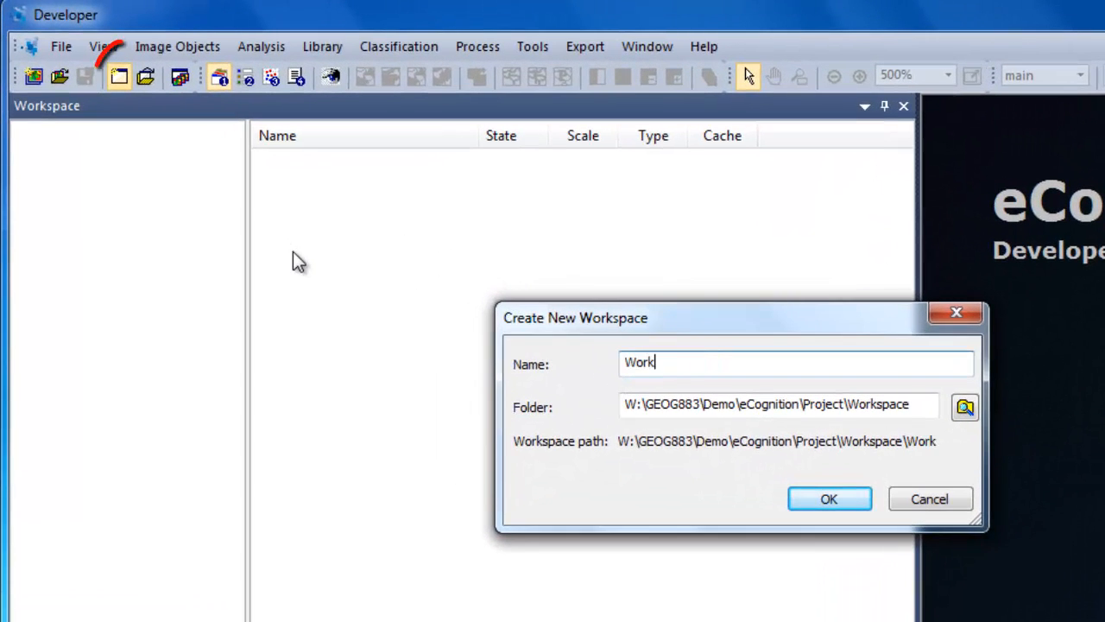
{"action": "type", "text": "spaceDemo"}
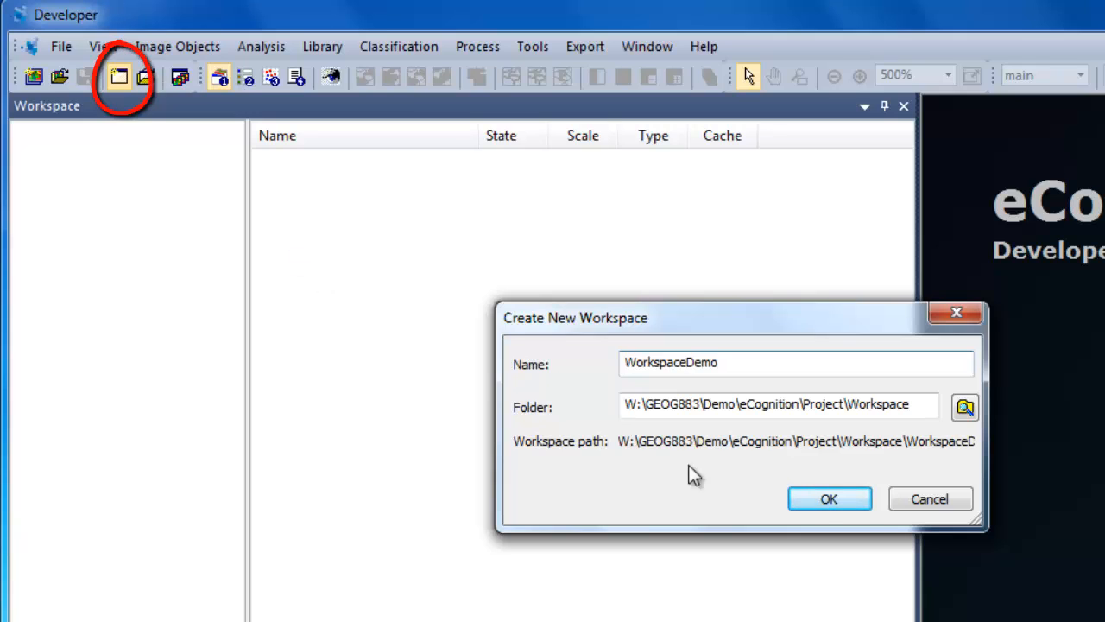
{"action": "left_click", "coordinate": [828, 500]}
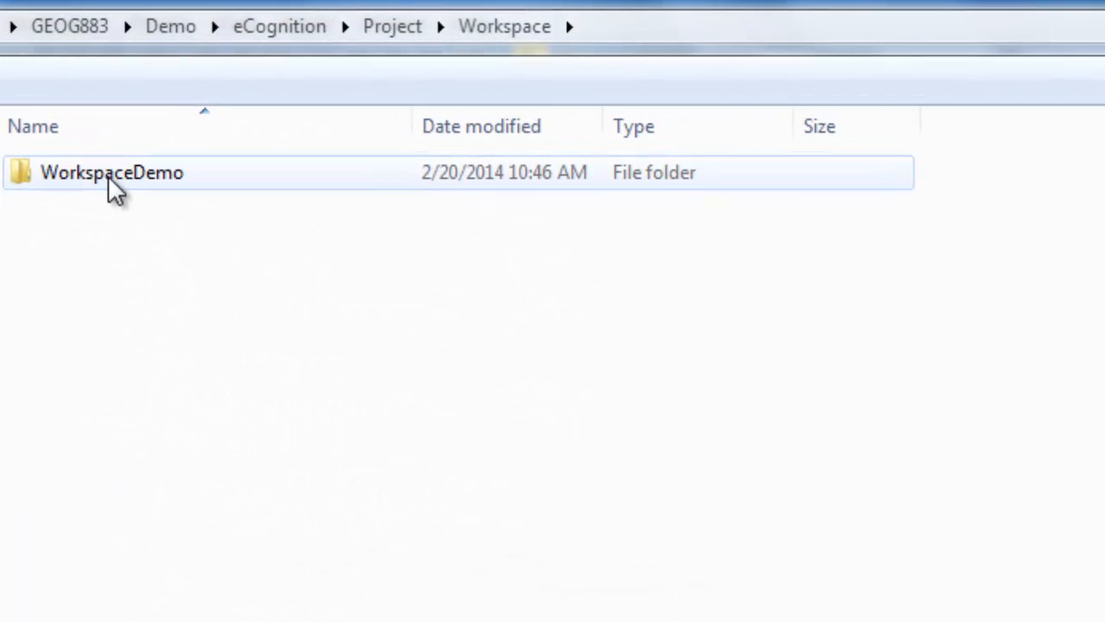
- Switch to the file explorer and examine the contents of the new WorkspaceDemo folder
{"action": "double_click", "coordinate": [108, 175]}
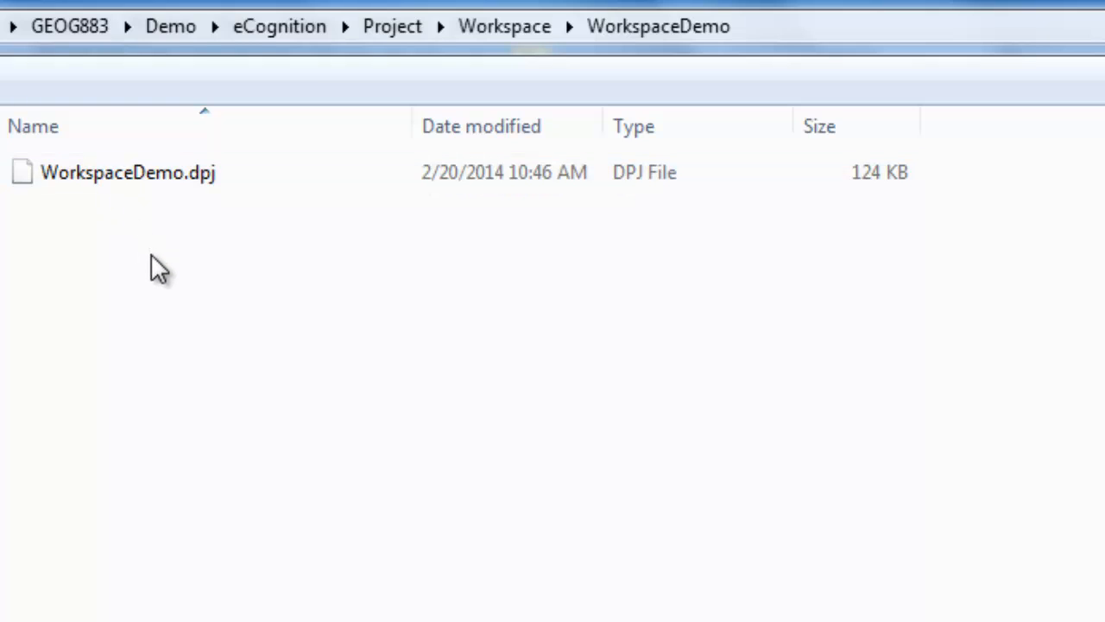
{"action": "left_click", "coordinate": [125, 174]}
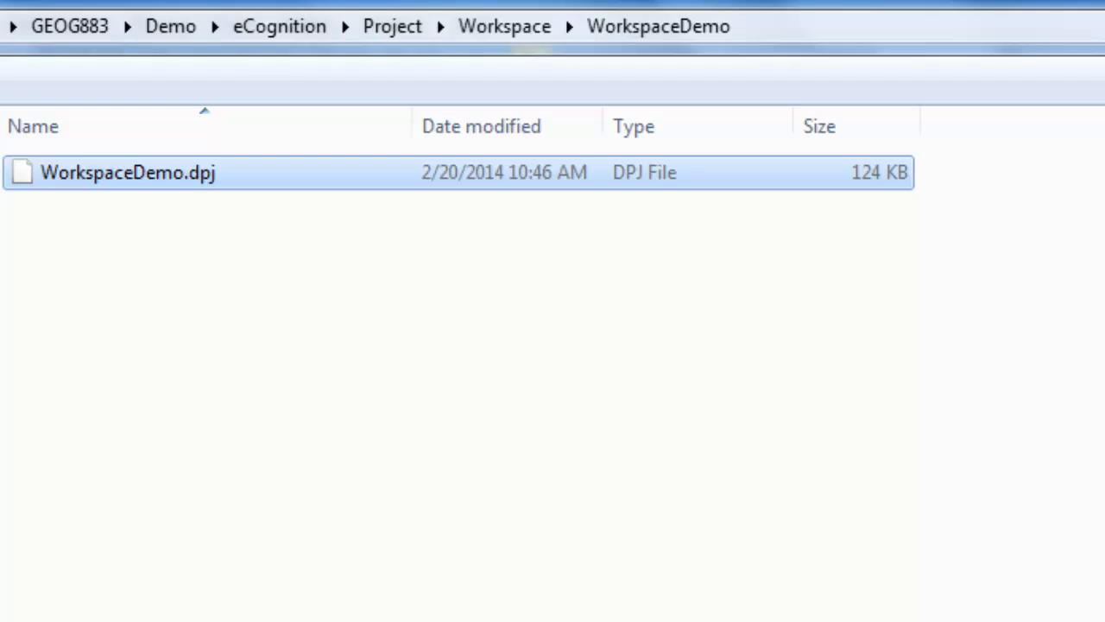
{"action": "key", "text": "alt+Left"}
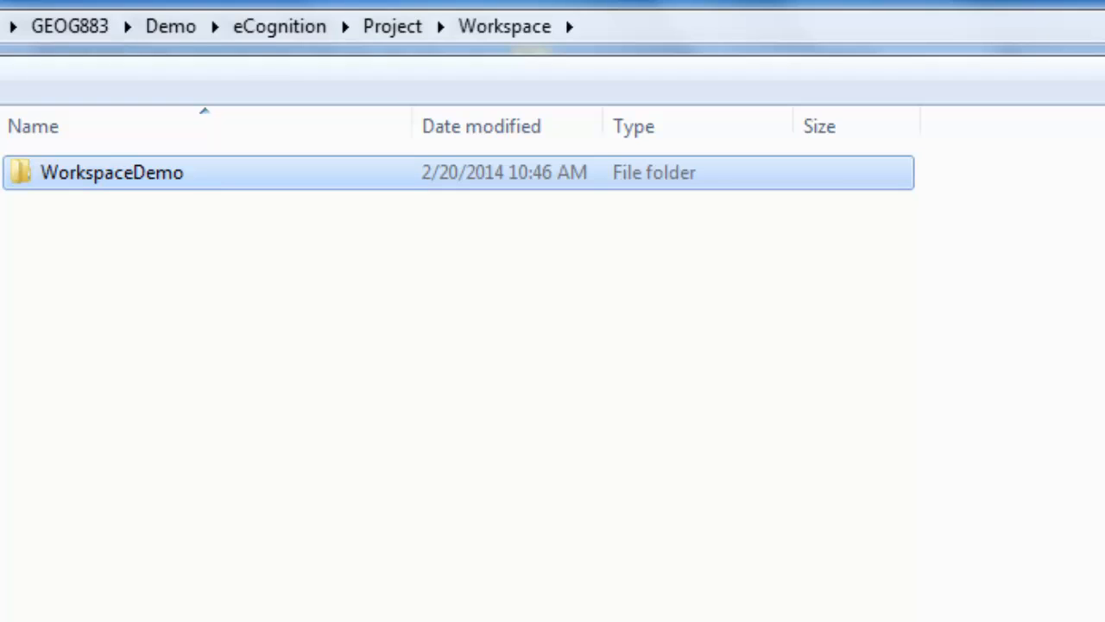
{"action": "key", "text": "alt+Right"}
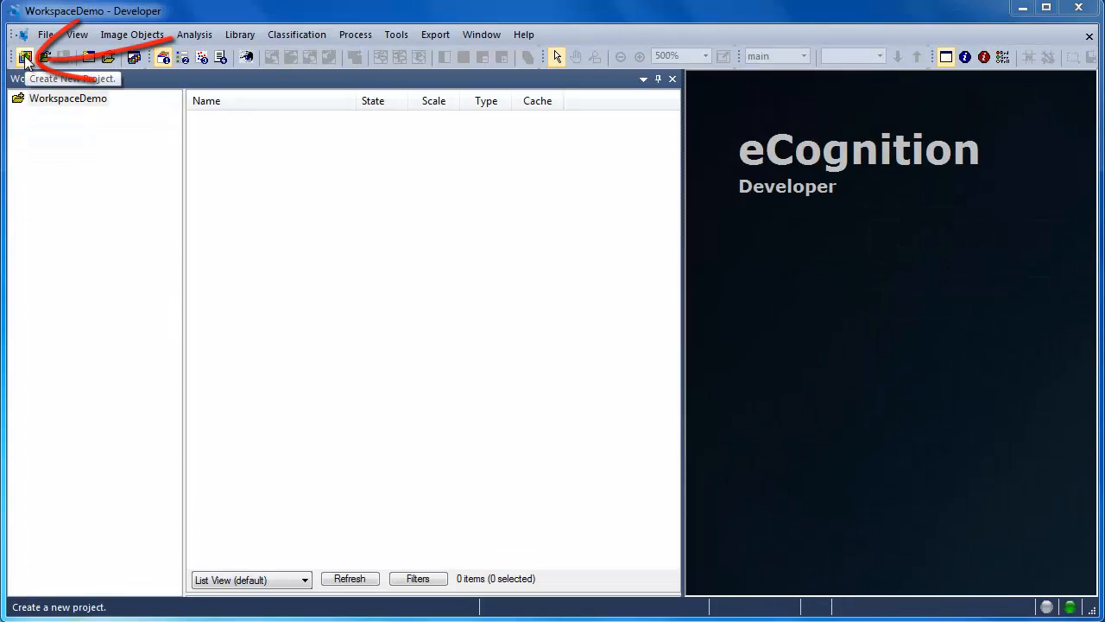
- Switch back to eCognition Developer and start a new project with naip.img imported as its image layers
{"action": "left_click", "coordinate": [25, 58]}
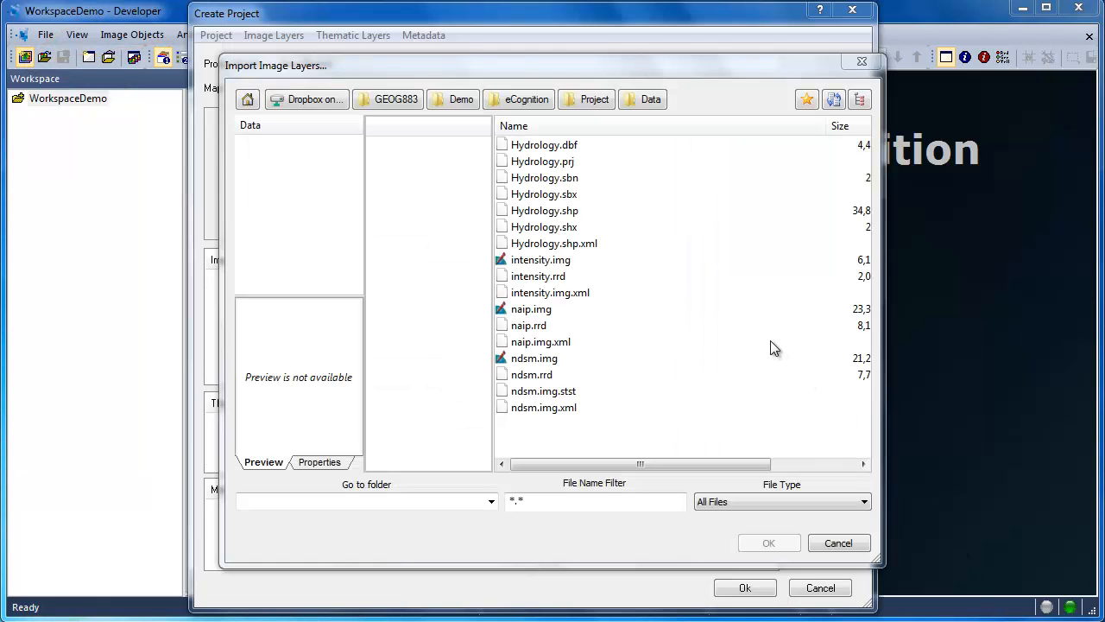
{"action": "left_click", "coordinate": [532, 311]}
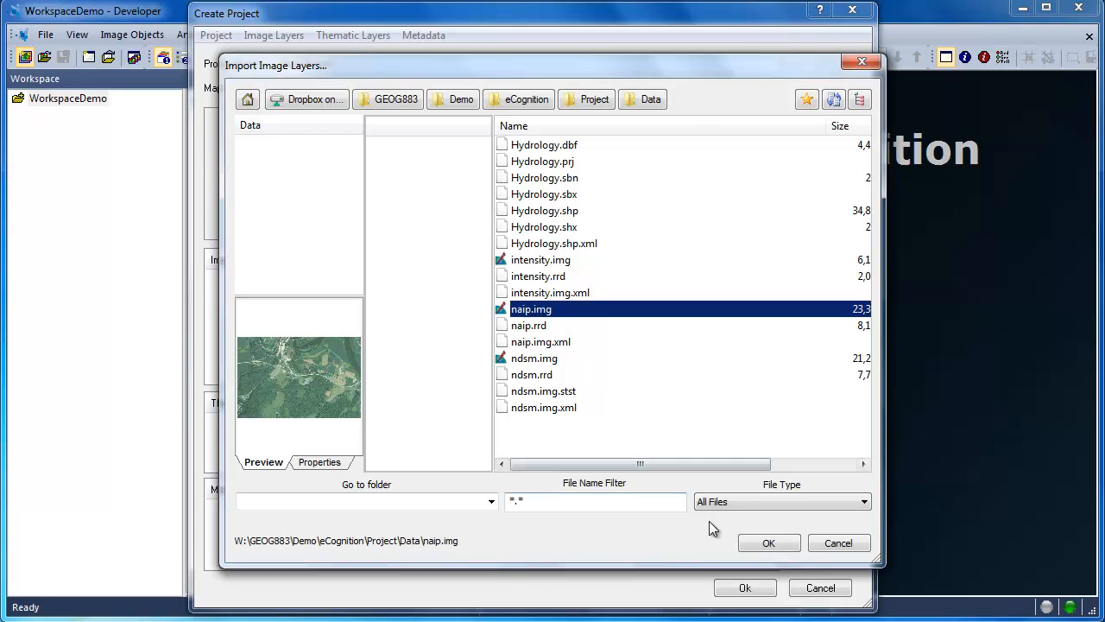
{"action": "left_click", "coordinate": [766, 543]}
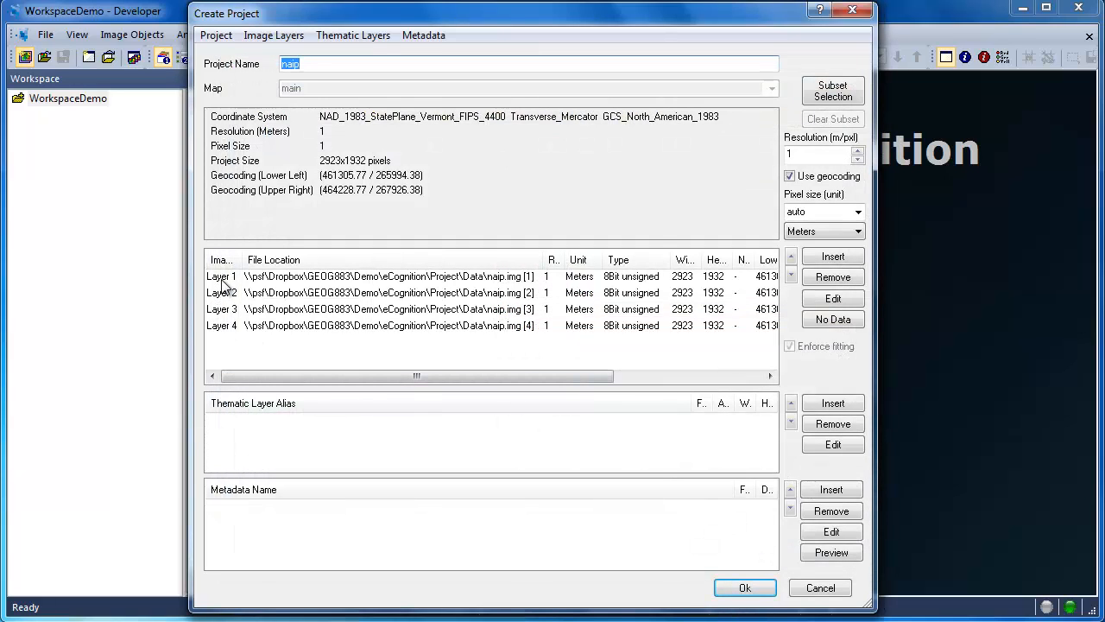
- Set the alias of image Layer 1 to Red and of Layer 2 to Green
{"action": "double_click", "coordinate": [222, 276]}
{"action": "type", "text": "Re"}
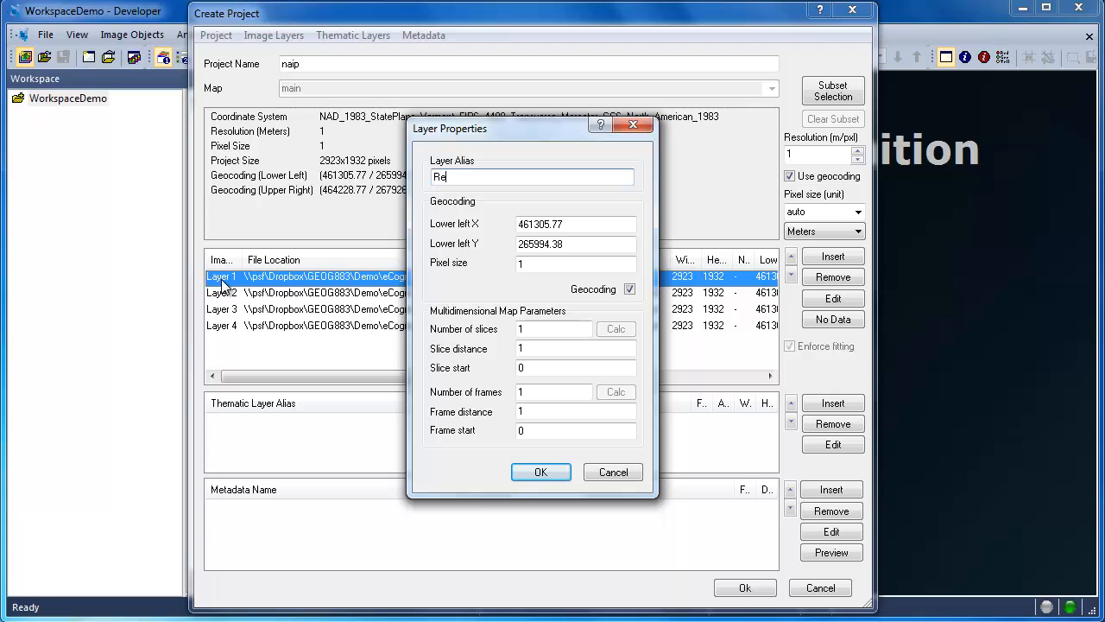
{"action": "type", "text": "d"}
{"action": "left_click", "coordinate": [540, 471]}
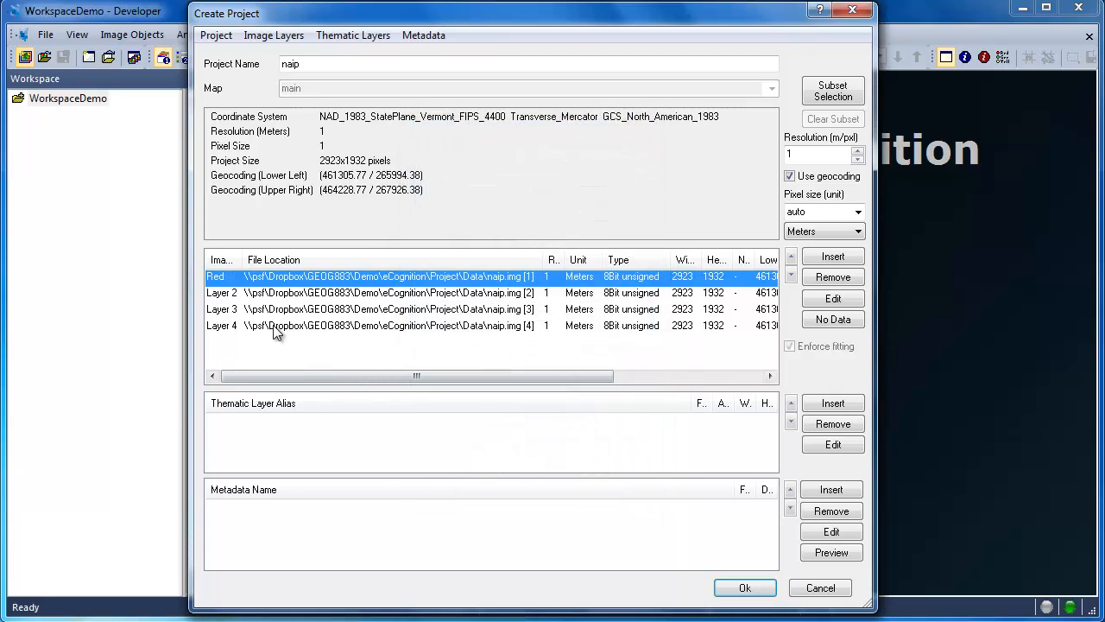
{"action": "double_click", "coordinate": [222, 294]}
{"action": "type", "text": "Gr"}
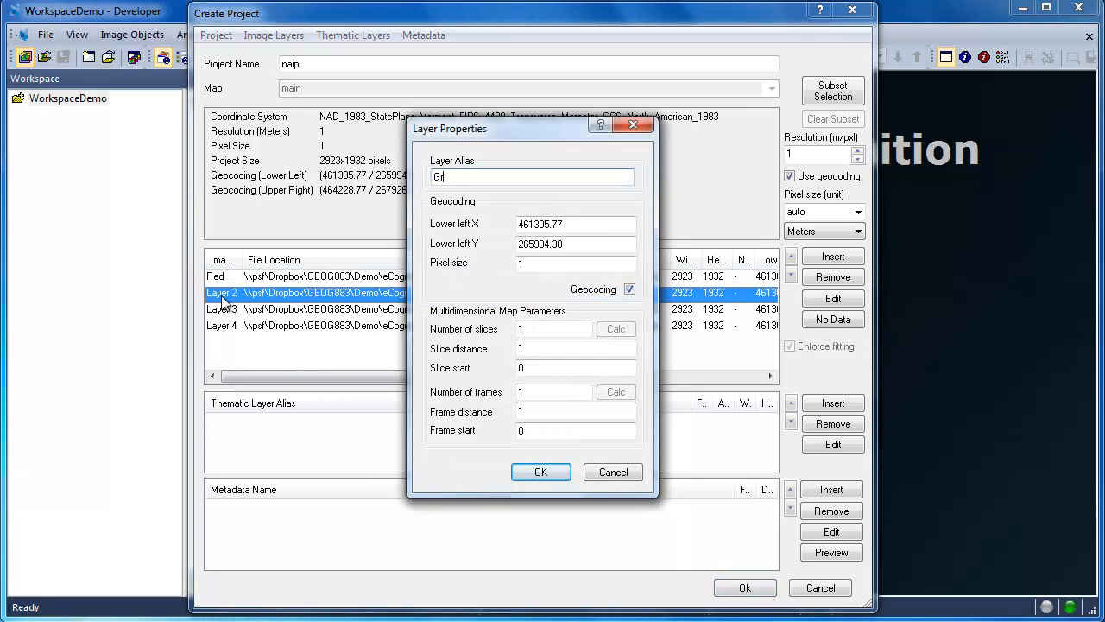
{"action": "type", "text": "een"}
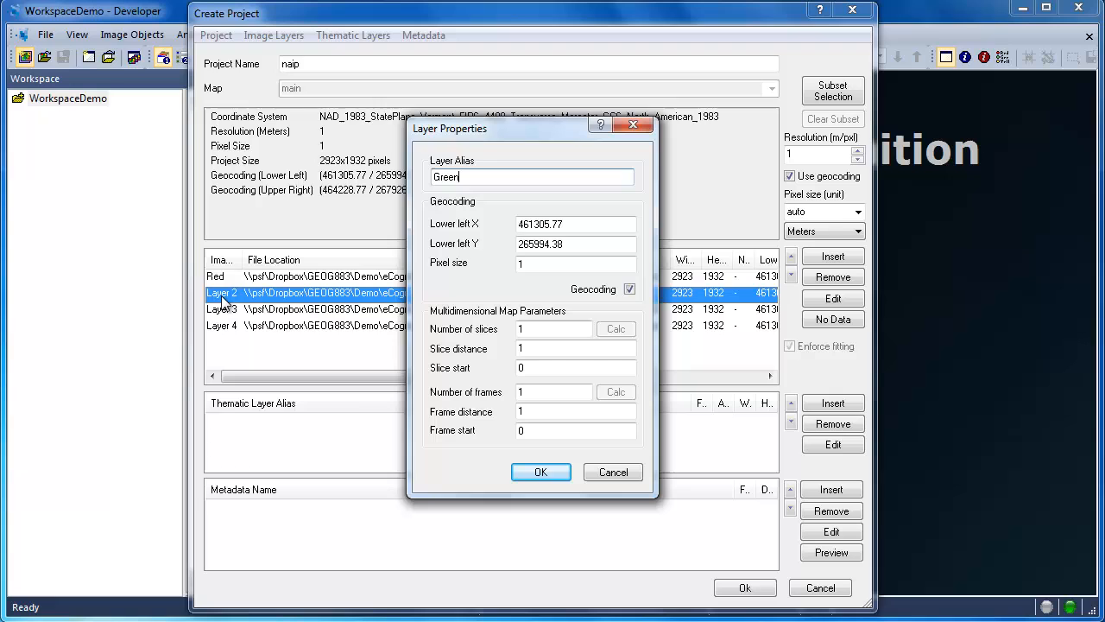
{"action": "left_click", "coordinate": [540, 471]}
- Set the alias of image Layer 3 to Blue and of Layer 4 to NIR
{"action": "double_click", "coordinate": [231, 309]}
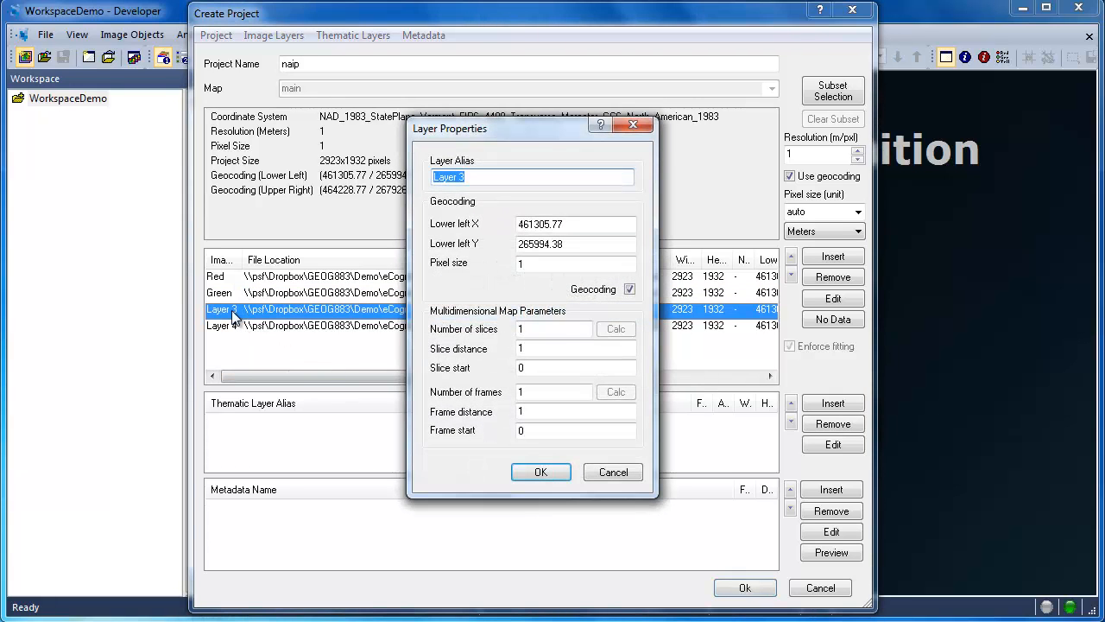
{"action": "type", "text": "Blue"}
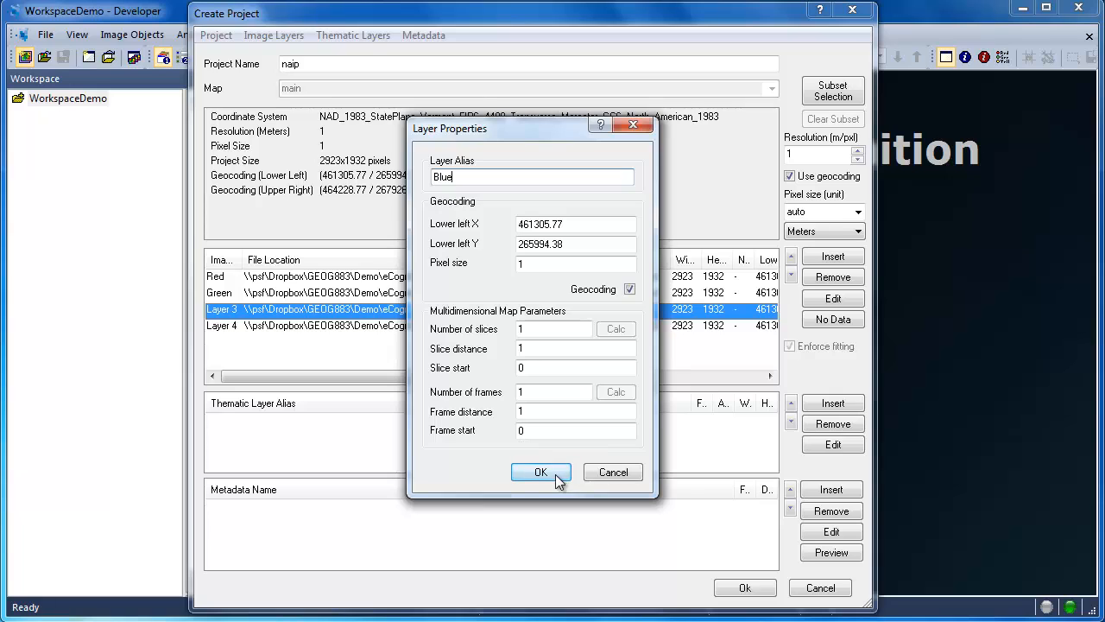
{"action": "left_click", "coordinate": [539, 471]}
{"action": "double_click", "coordinate": [210, 324]}
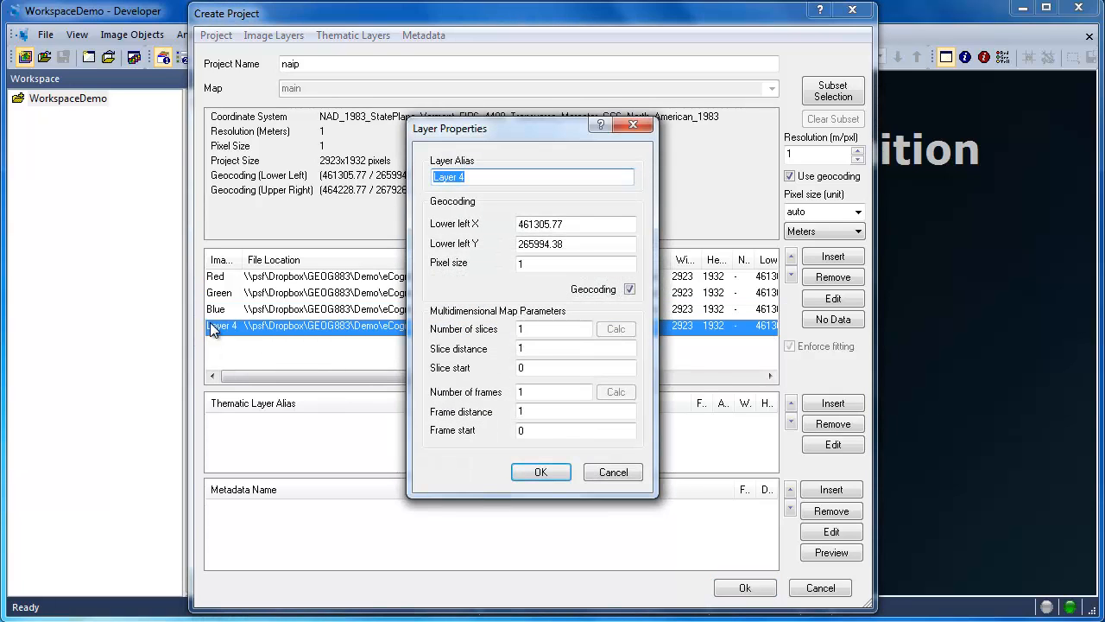
{"action": "type", "text": "NIR"}
{"action": "left_click", "coordinate": [530, 469]}
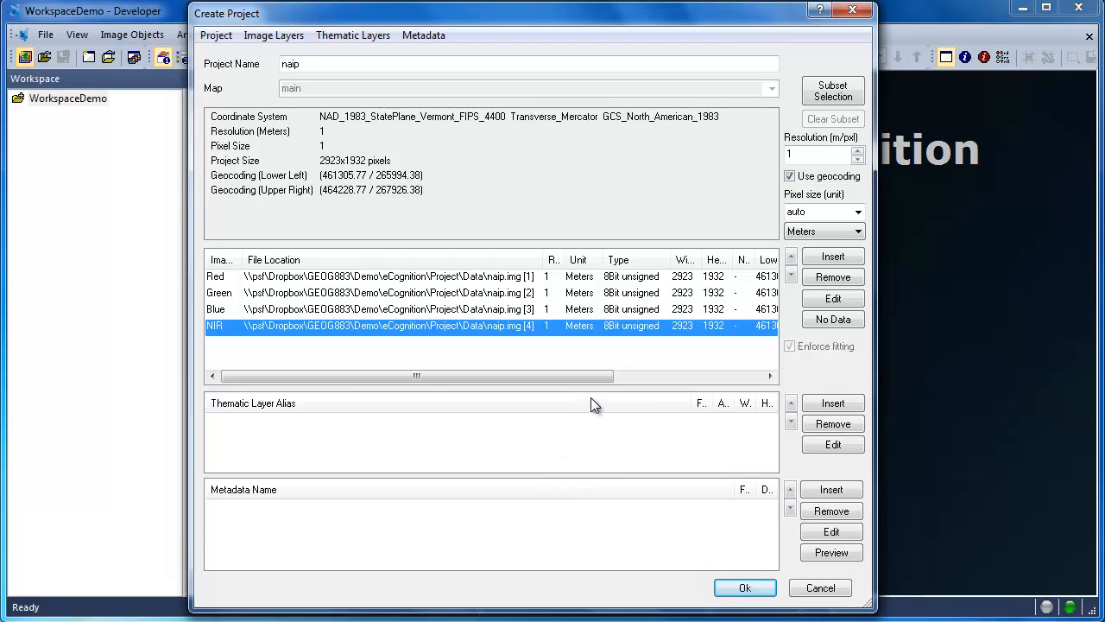
- Add intensity.img to the project's image layers and give it the alias Intensity
{"action": "left_click", "coordinate": [825, 257]}
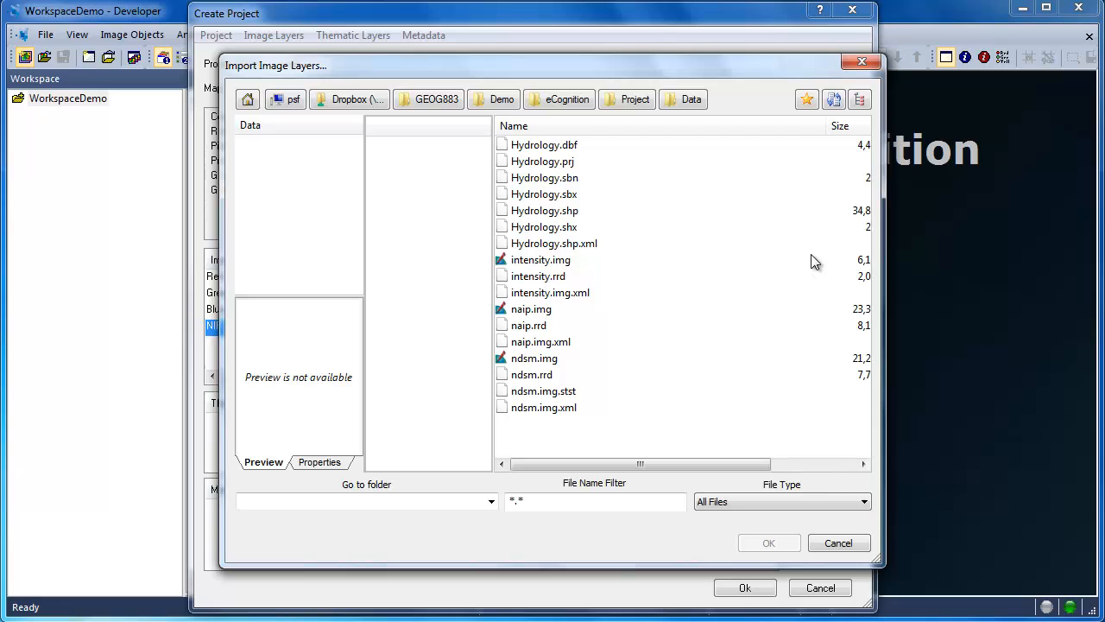
{"action": "left_click", "coordinate": [555, 263]}
{"action": "left_click", "coordinate": [771, 539]}
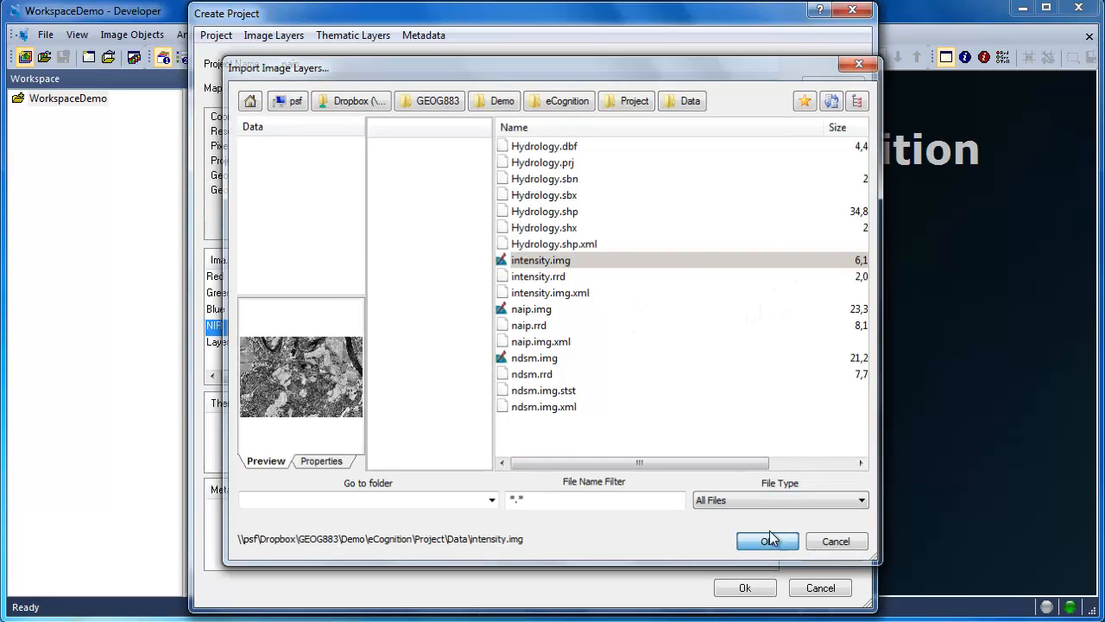
{"action": "double_click", "coordinate": [229, 342]}
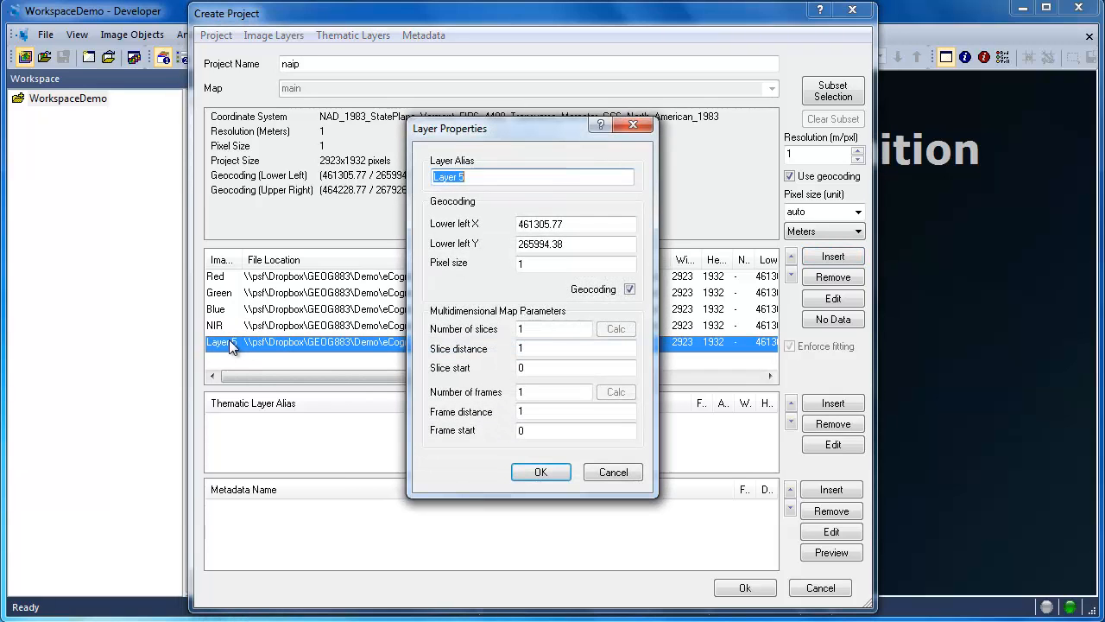
{"action": "type", "text": "Intensity"}
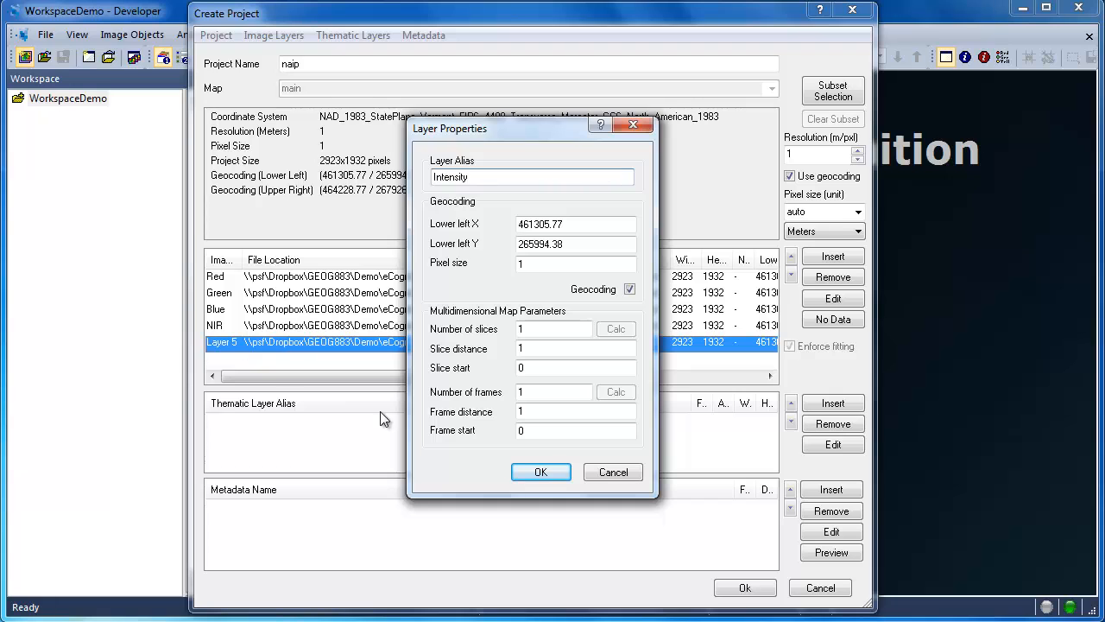
{"action": "left_click", "coordinate": [551, 473]}
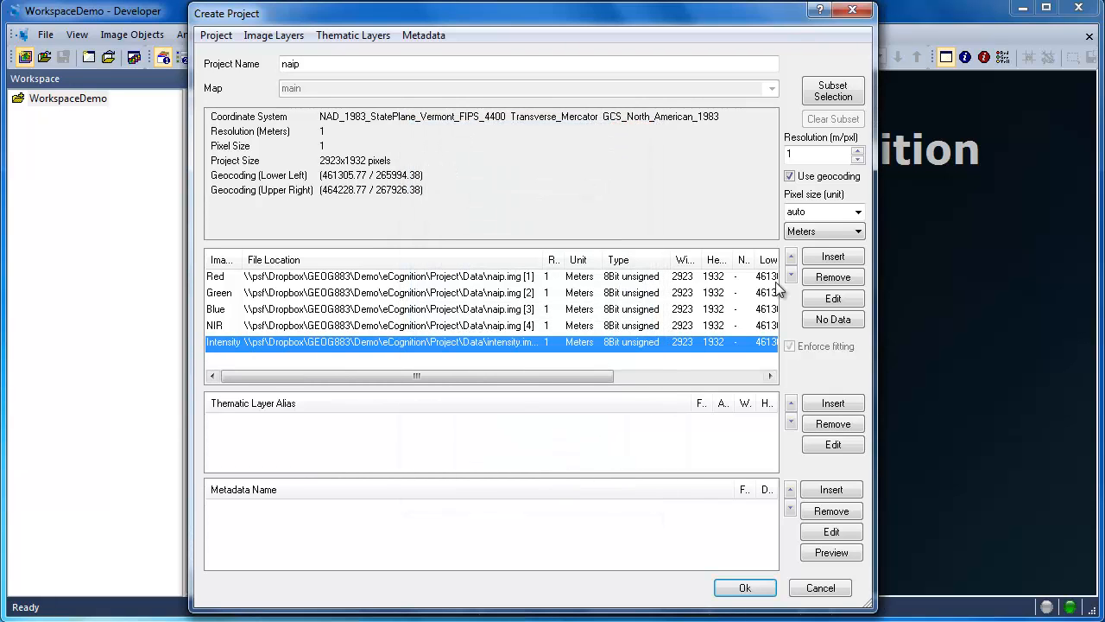
- Add ndsm.img to the project's image layers and give it the alias nDSM
{"action": "left_click", "coordinate": [817, 262]}
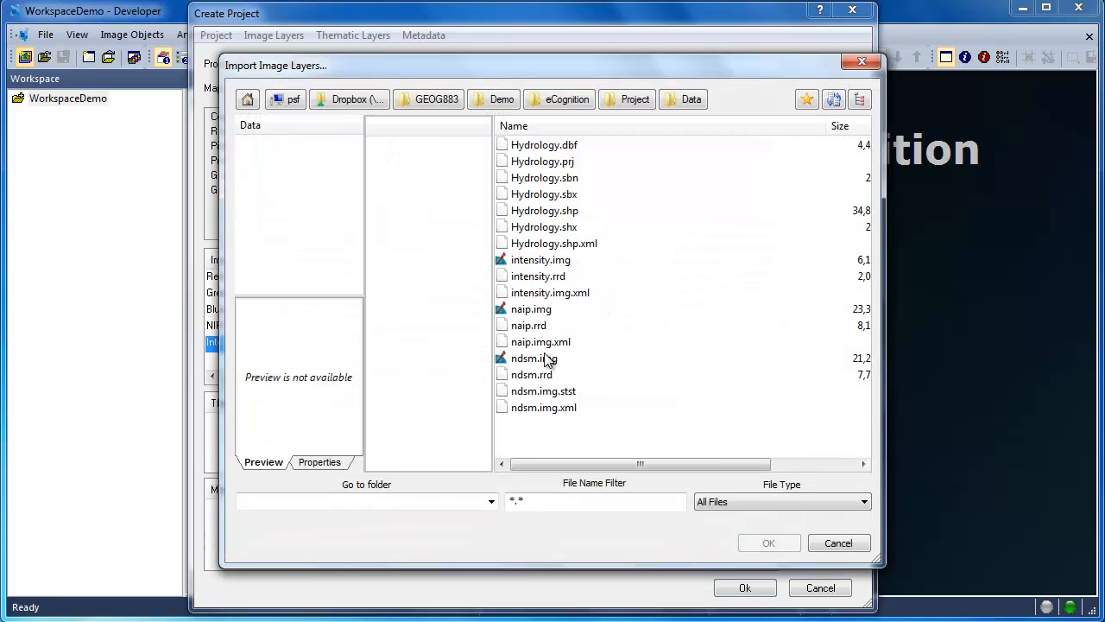
{"action": "left_click", "coordinate": [546, 359]}
{"action": "left_click", "coordinate": [765, 543]}
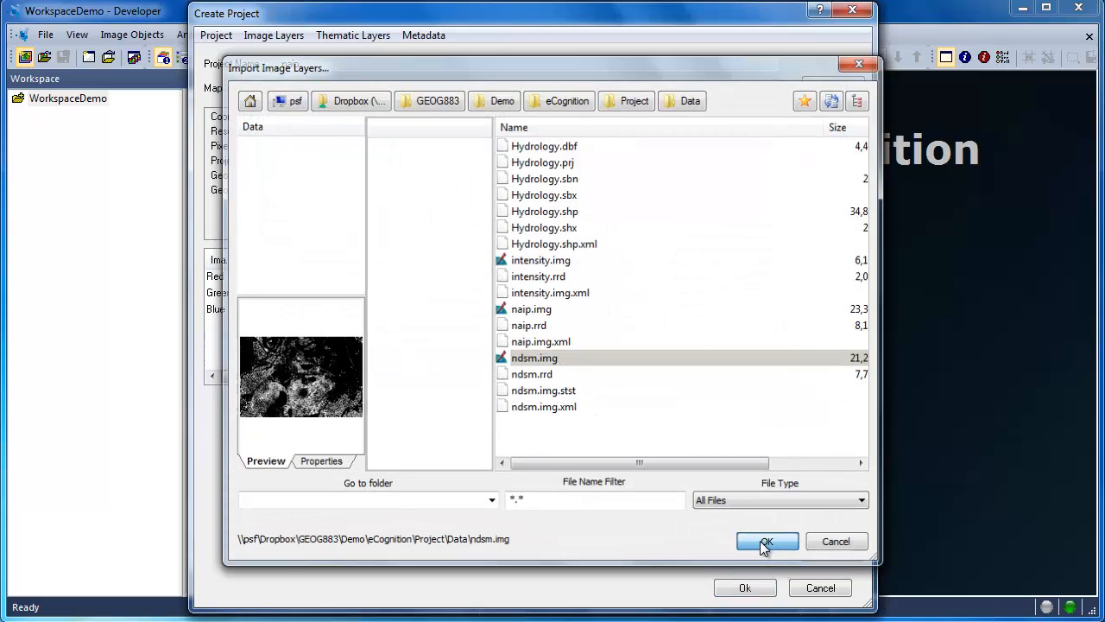
{"action": "double_click", "coordinate": [221, 361]}
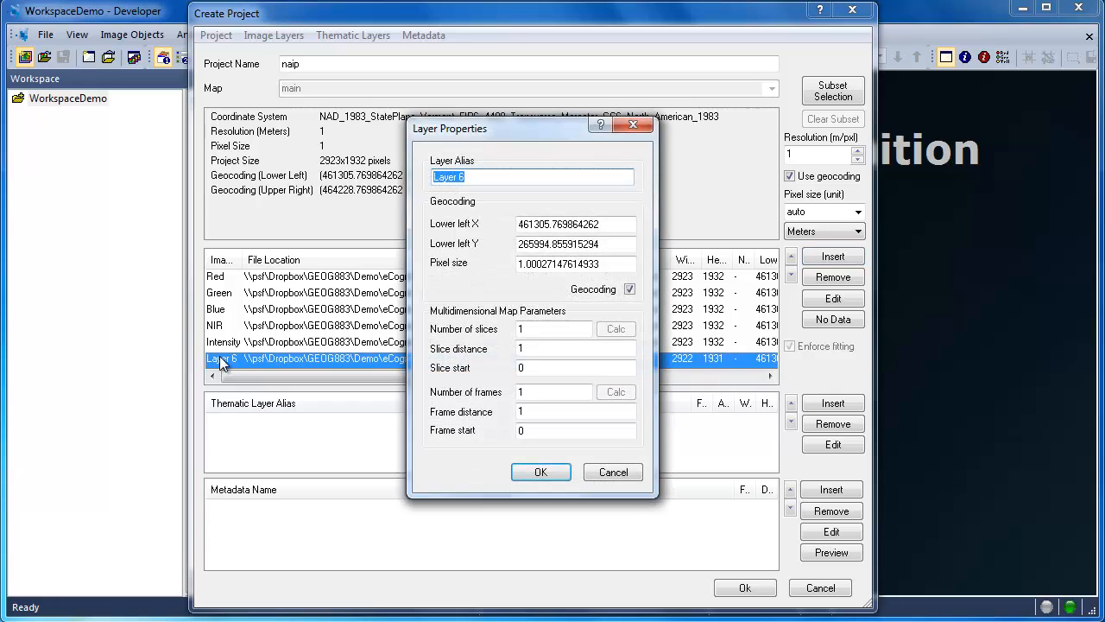
{"action": "type", "text": "nDSM"}
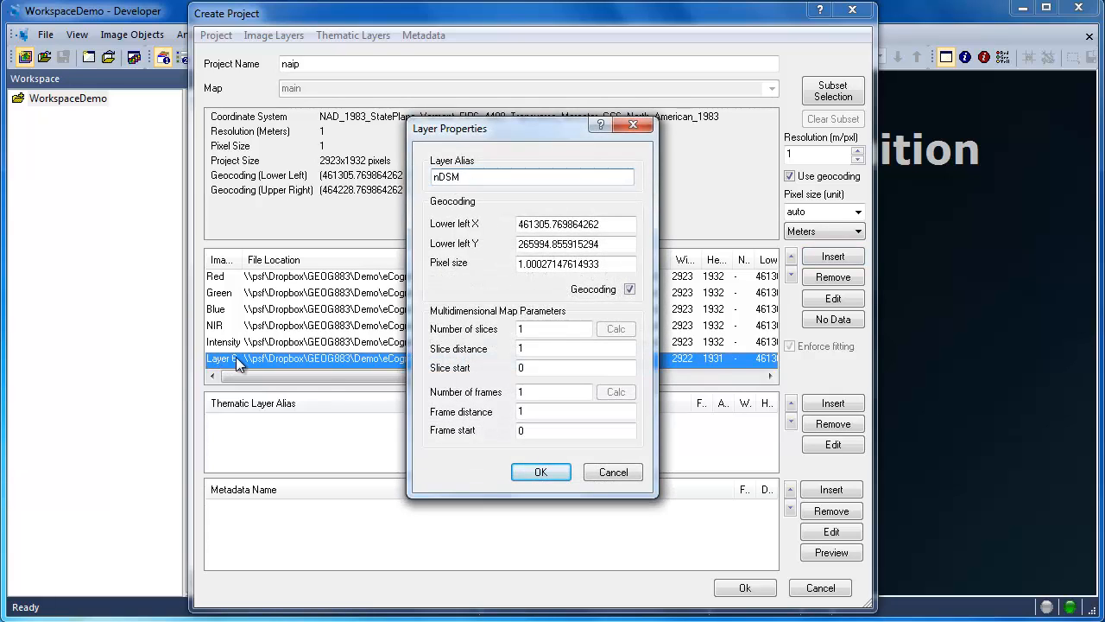
{"action": "left_click", "coordinate": [542, 471]}
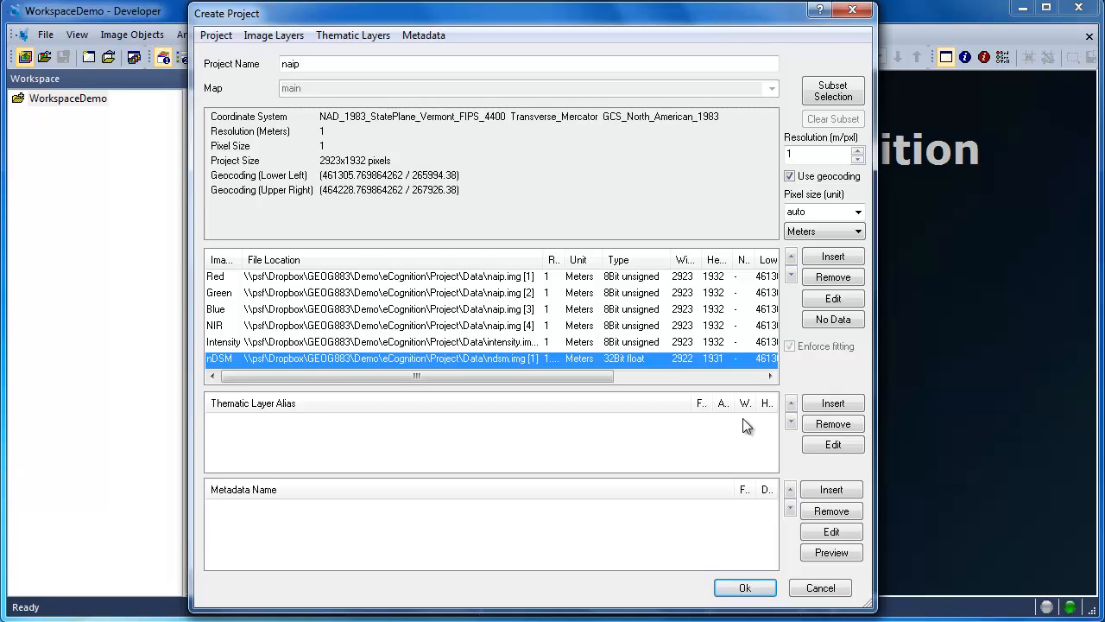
- Add Hydrology.shp to the project as a thematic layer and give it the alias Hydrology
{"action": "left_click", "coordinate": [815, 403]}
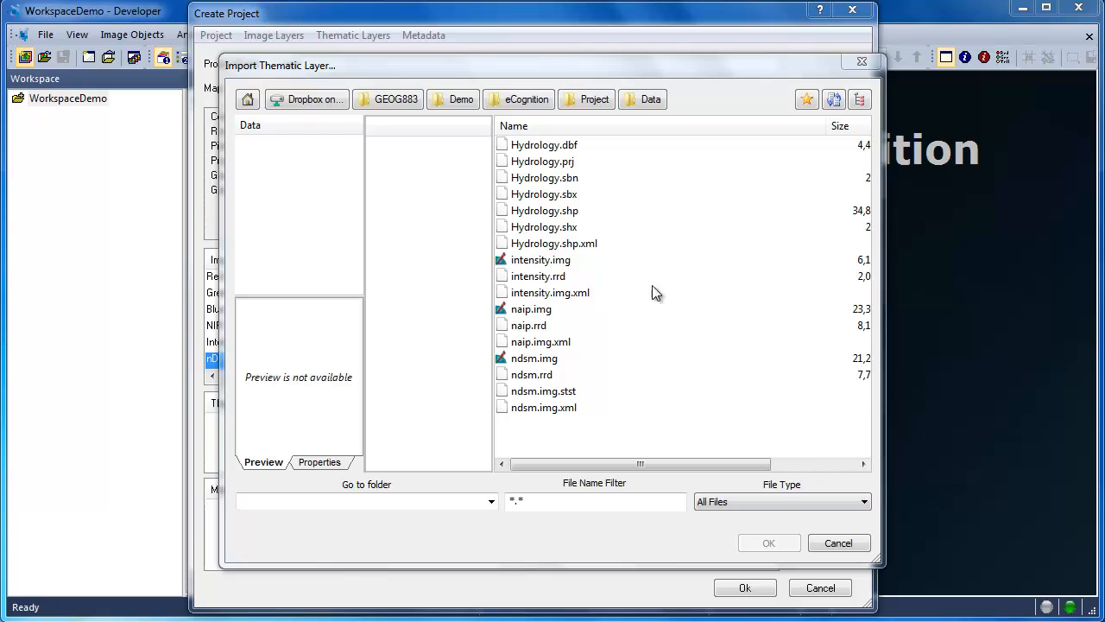
{"action": "left_click", "coordinate": [569, 212]}
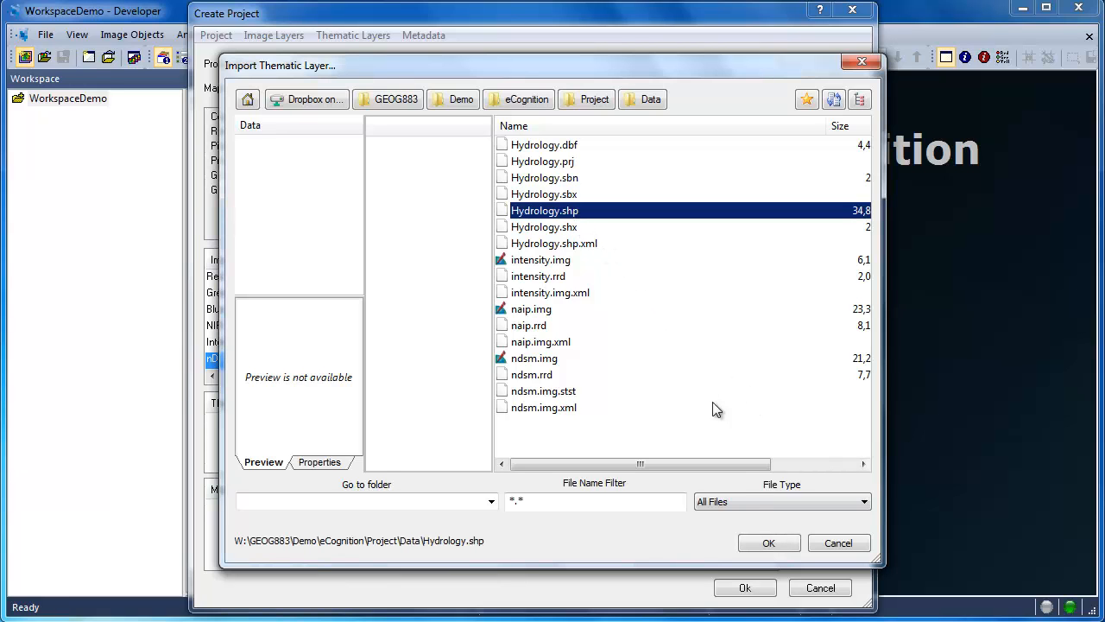
{"action": "left_click", "coordinate": [768, 543]}
{"action": "double_click", "coordinate": [249, 423]}
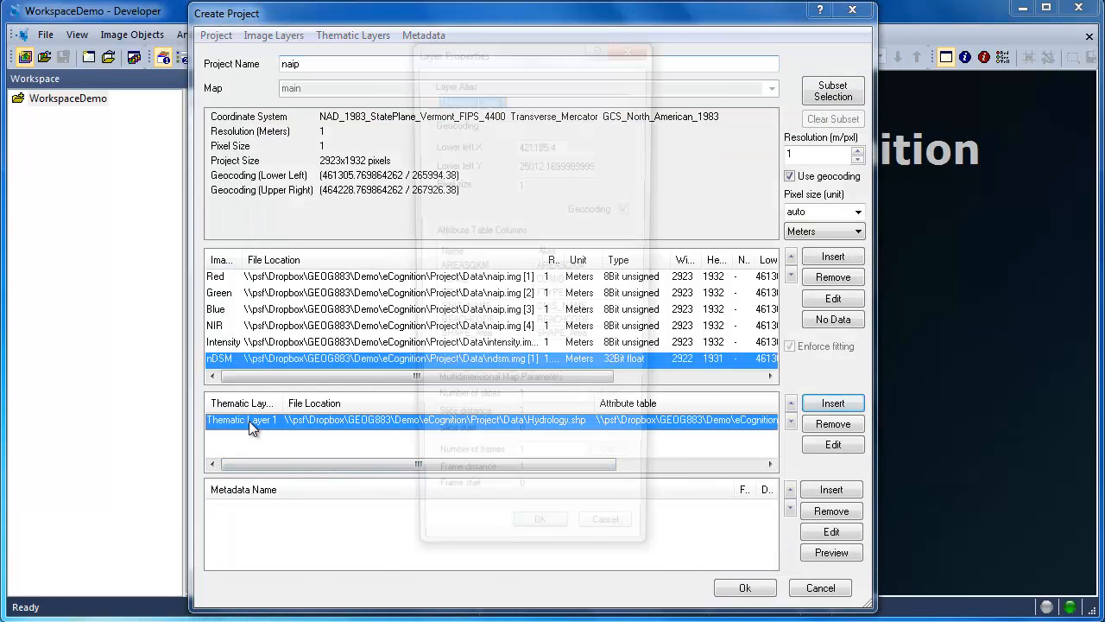
{"action": "type", "text": "Hy"}
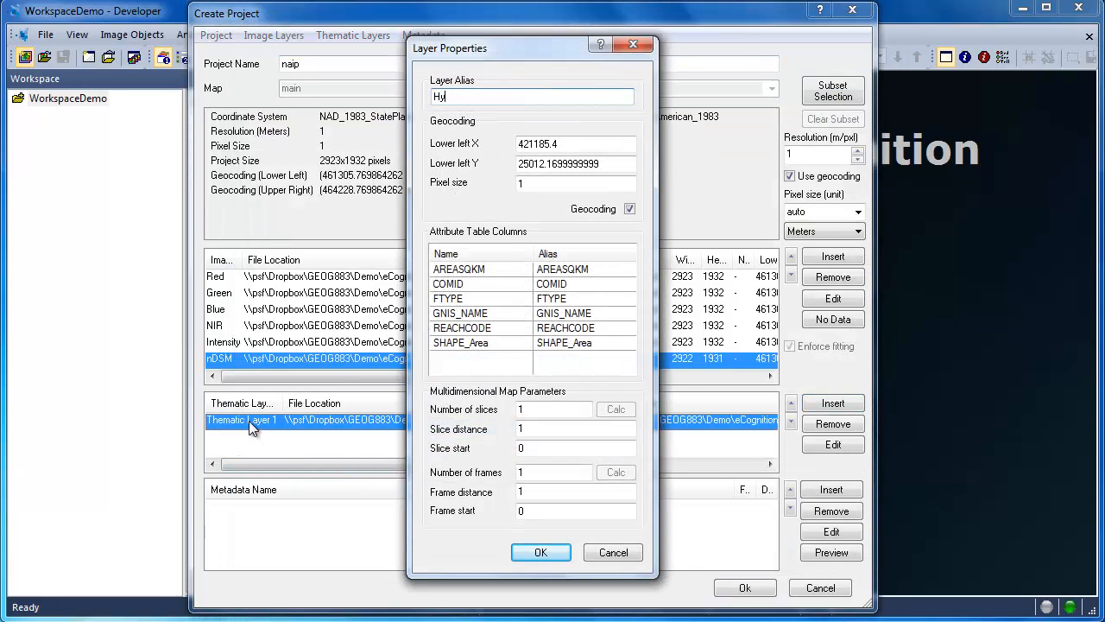
{"action": "type", "text": "drology"}
{"action": "left_click", "coordinate": [537, 554]}
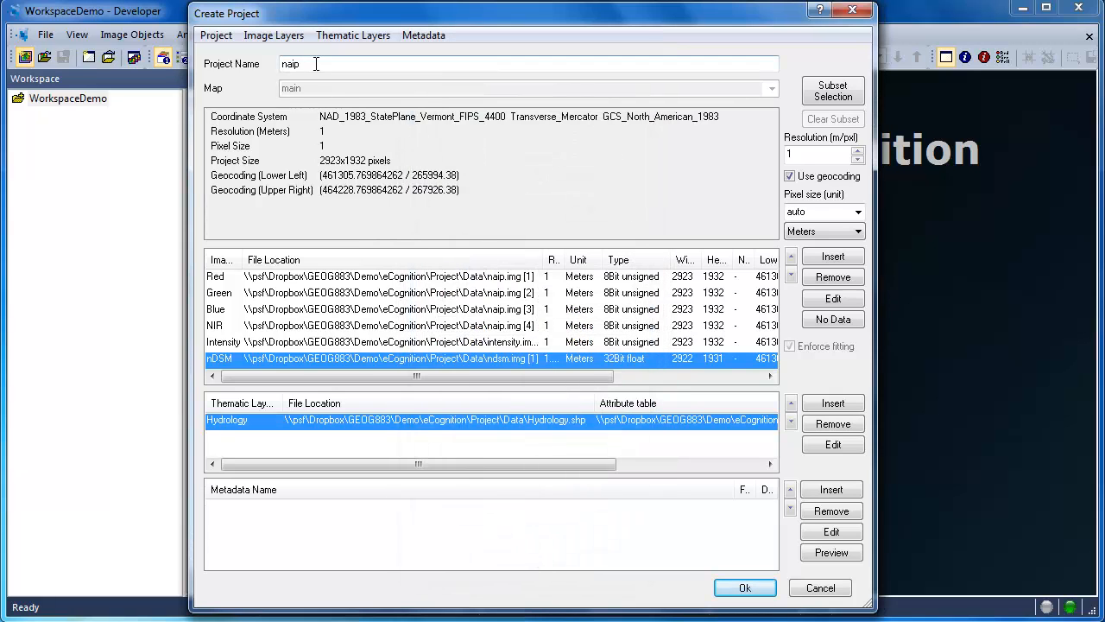
- Name the project ProjectDemo and create it with the configured image and thematic layers
{"action": "left_click_drag", "start_coordinate": [314, 65], "coordinate": [274, 69]}
{"action": "type", "text": "P"}
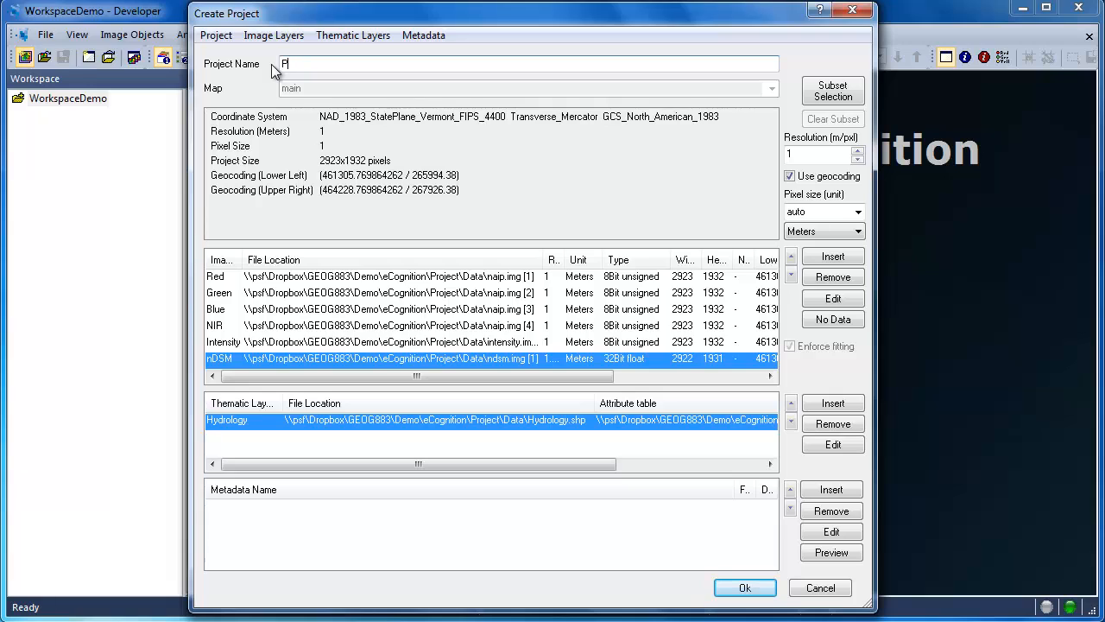
{"action": "type", "text": "rojectDemo"}
{"action": "left_click", "coordinate": [744, 588]}
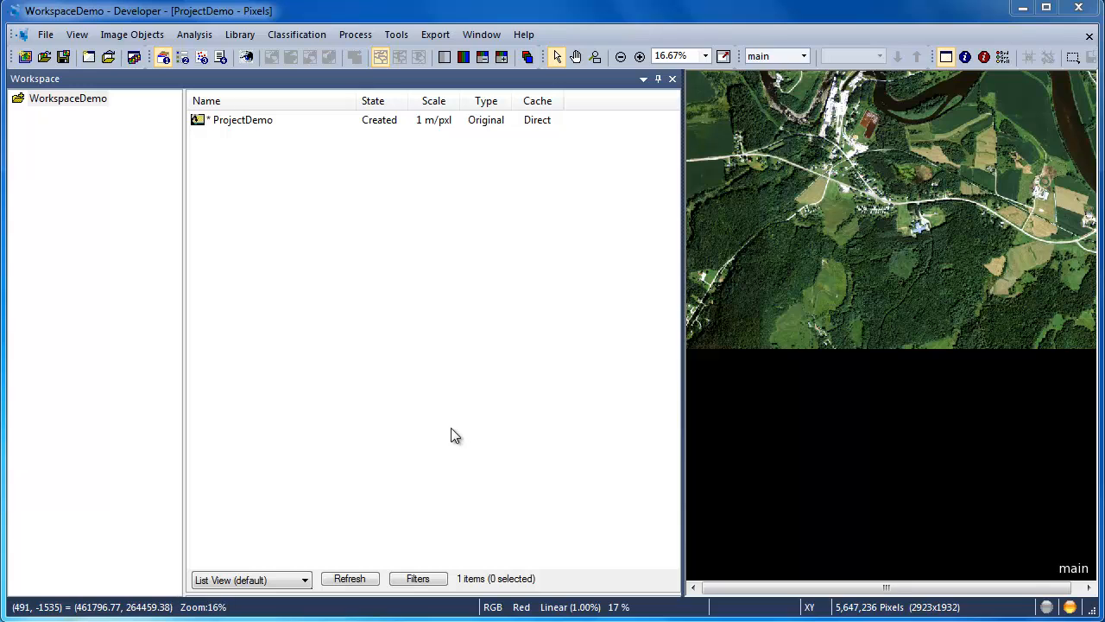
- Save the project and open the dpr folder inside the WorkspaceDemo folder in Windows Explorer
{"action": "left_click", "coordinate": [64, 57]}
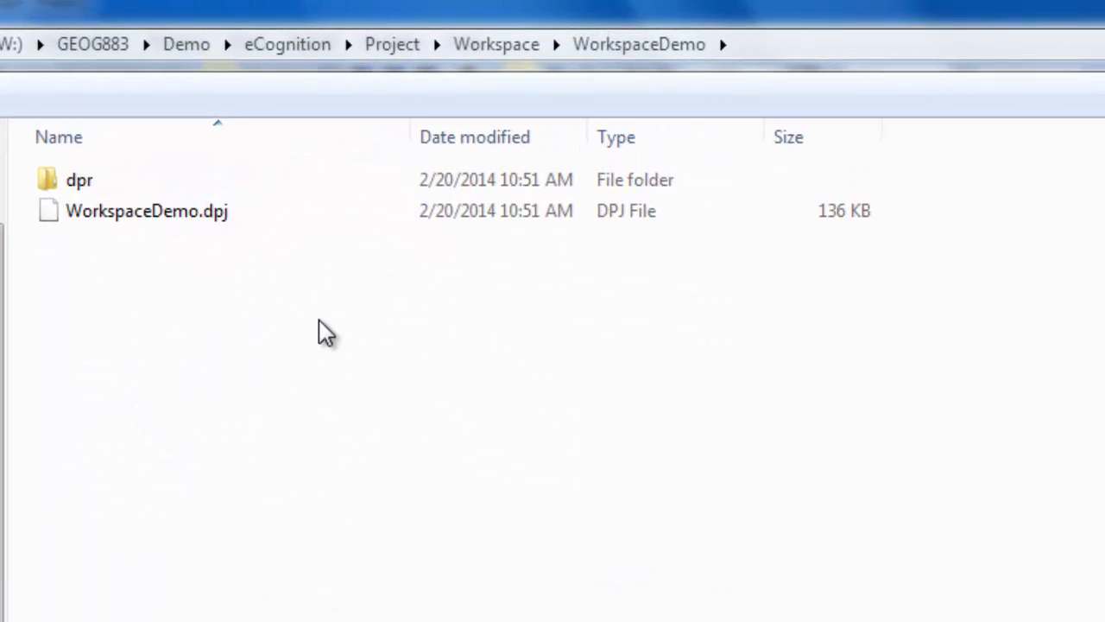
{"action": "double_click", "coordinate": [98, 192]}
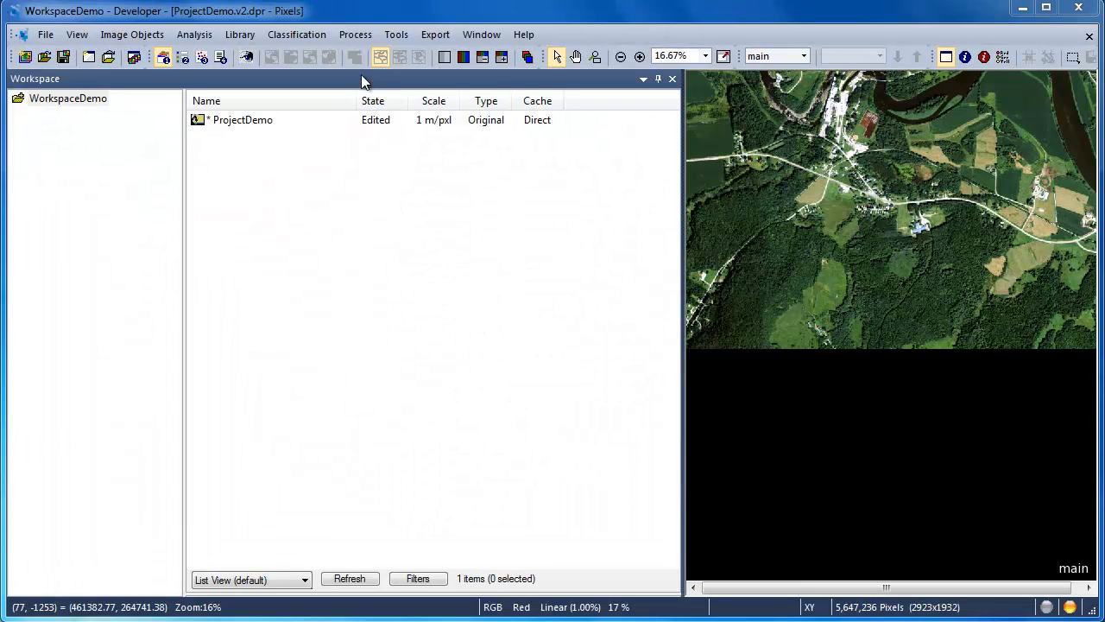
- Review the image layer aliases Blue, Green, Intensity, nDSM, NIR and Red and the layers assigned to them
{"action": "left_click", "coordinate": [360, 37]}
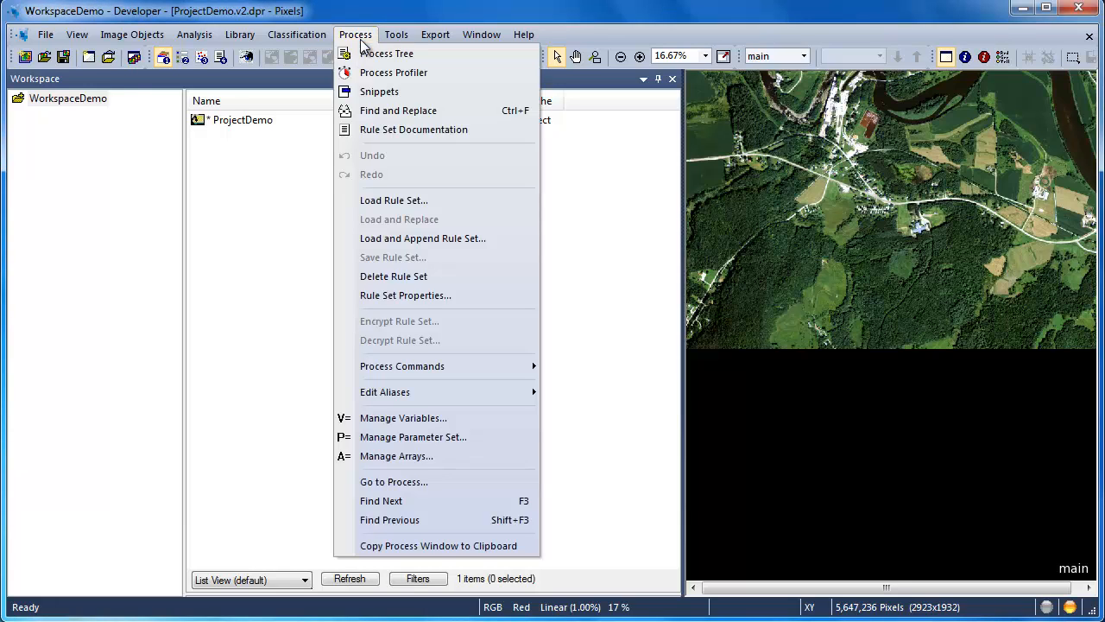
{"action": "mouse_move", "coordinate": [432, 392]}
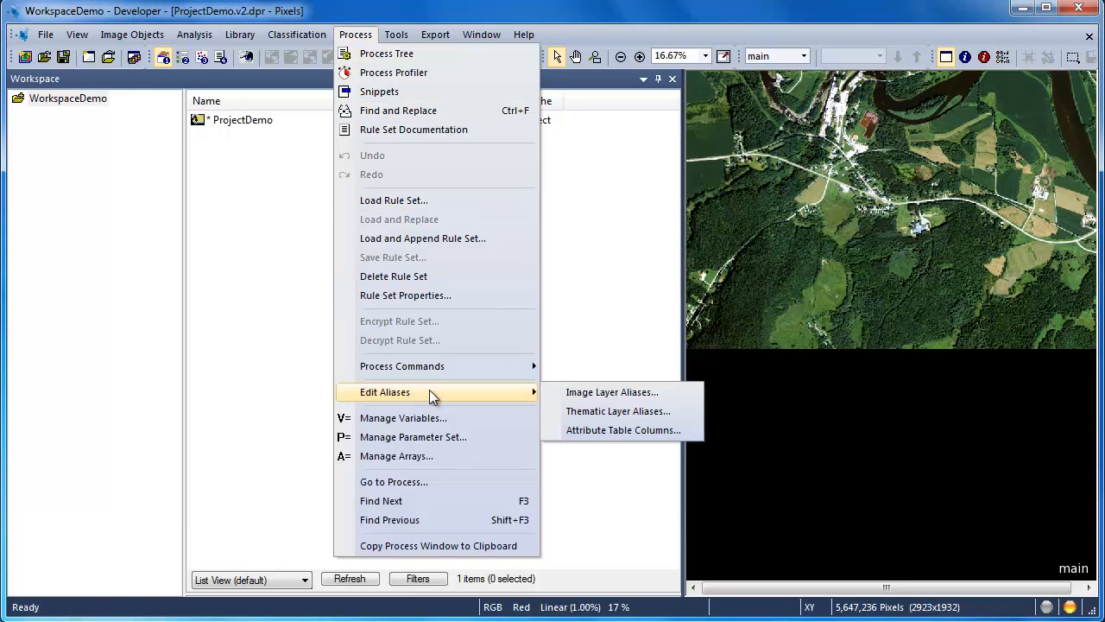
{"action": "left_click", "coordinate": [587, 393]}
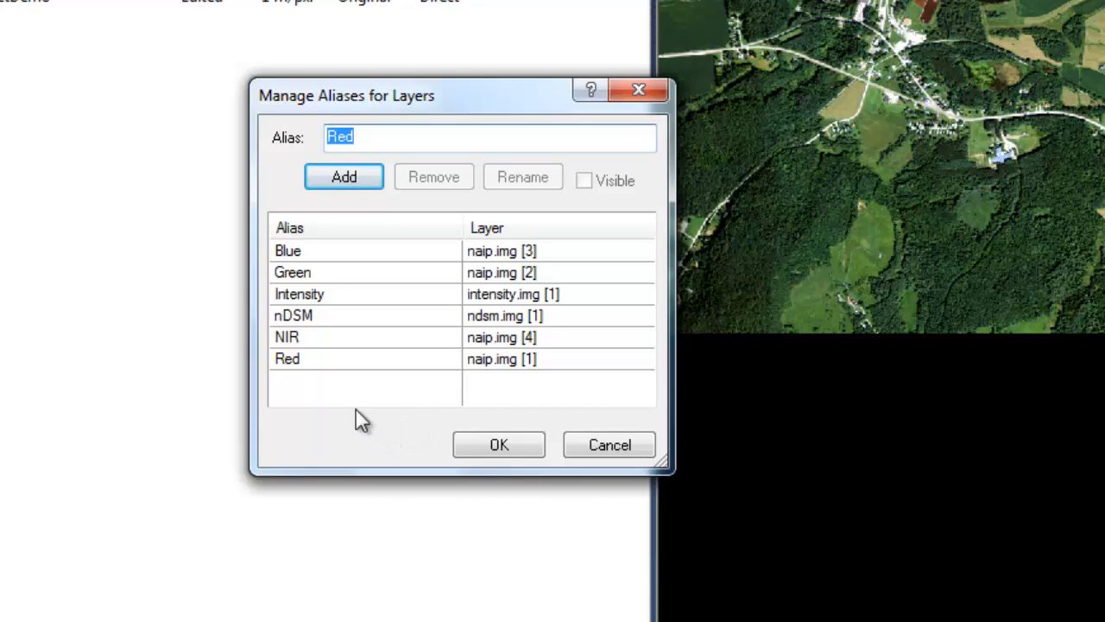
{"action": "left_click", "coordinate": [291, 253]}
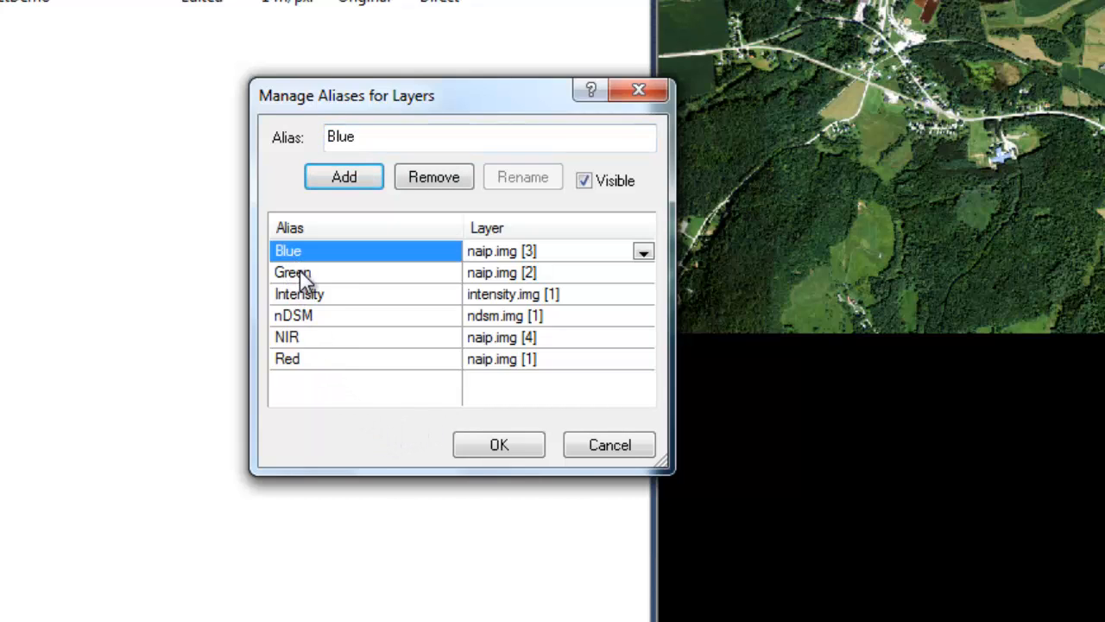
{"action": "left_click", "coordinate": [300, 270]}
{"action": "left_click", "coordinate": [305, 296]}
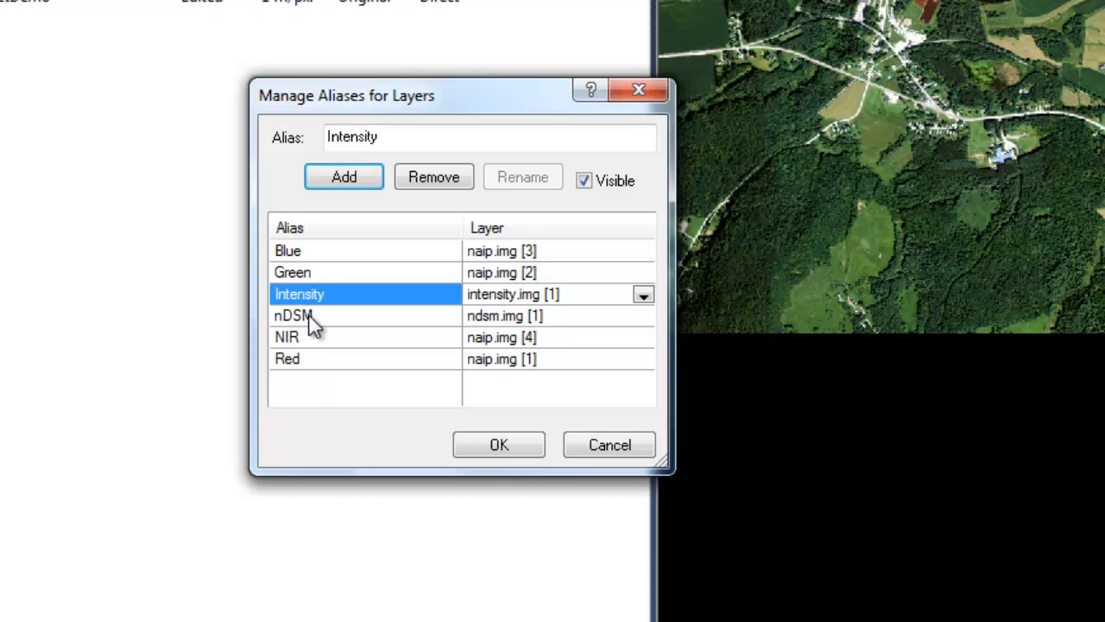
{"action": "left_click", "coordinate": [312, 318]}
{"action": "left_click", "coordinate": [311, 338]}
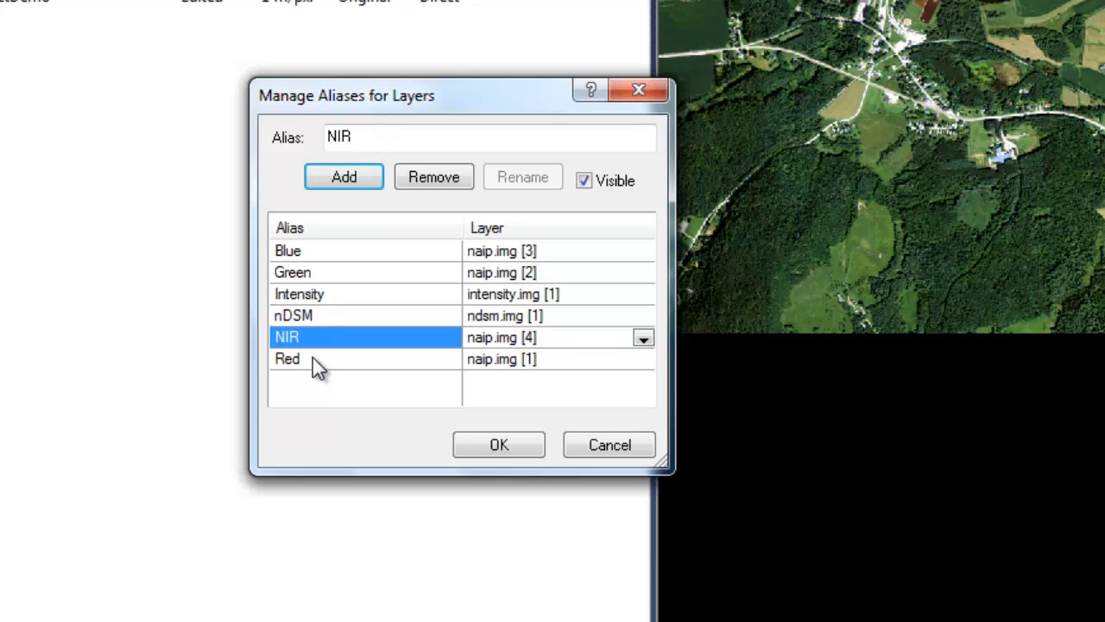
{"action": "left_click", "coordinate": [316, 363]}
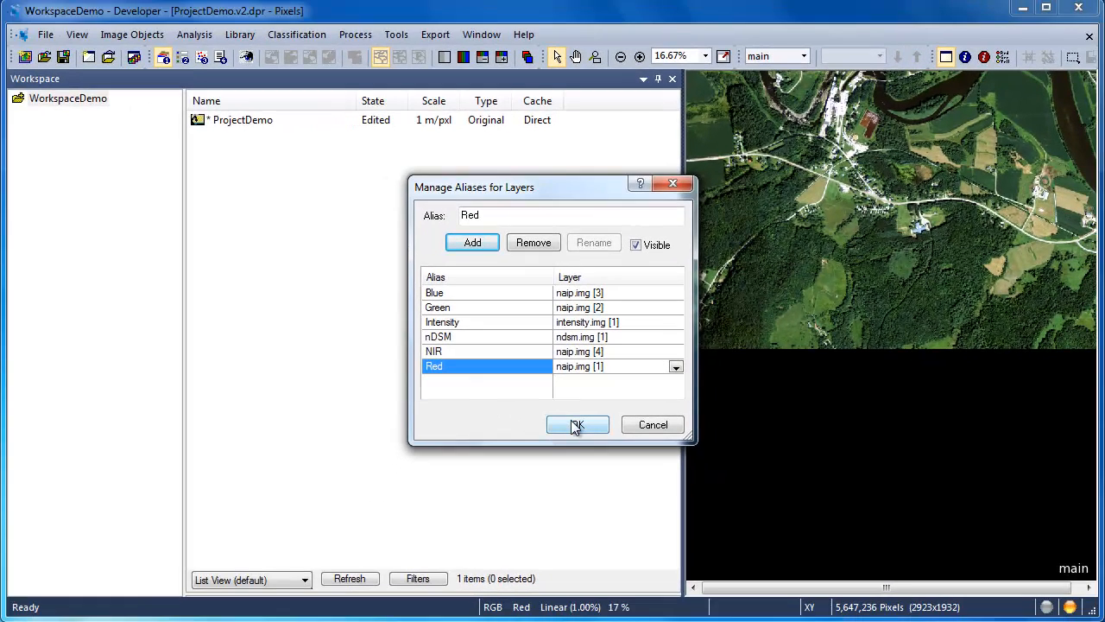
{"action": "left_click", "coordinate": [574, 424]}
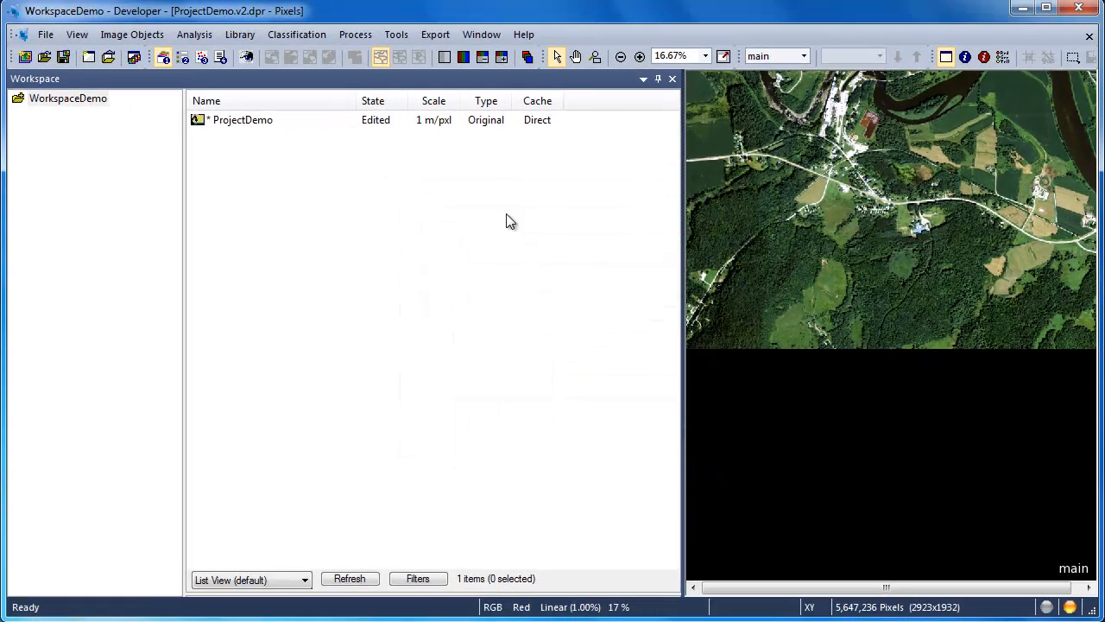
- Review the thematic layer alias Hydrology and its assigned shapefile in the alias manager
{"action": "left_click", "coordinate": [357, 36]}
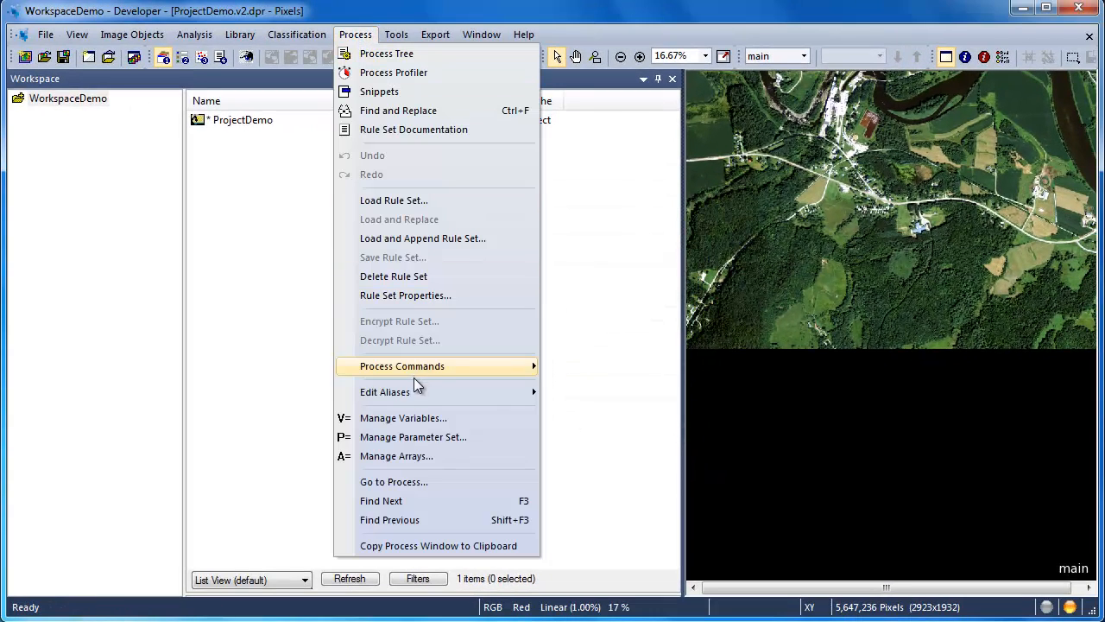
{"action": "mouse_move", "coordinate": [417, 393]}
{"action": "left_click", "coordinate": [574, 411]}
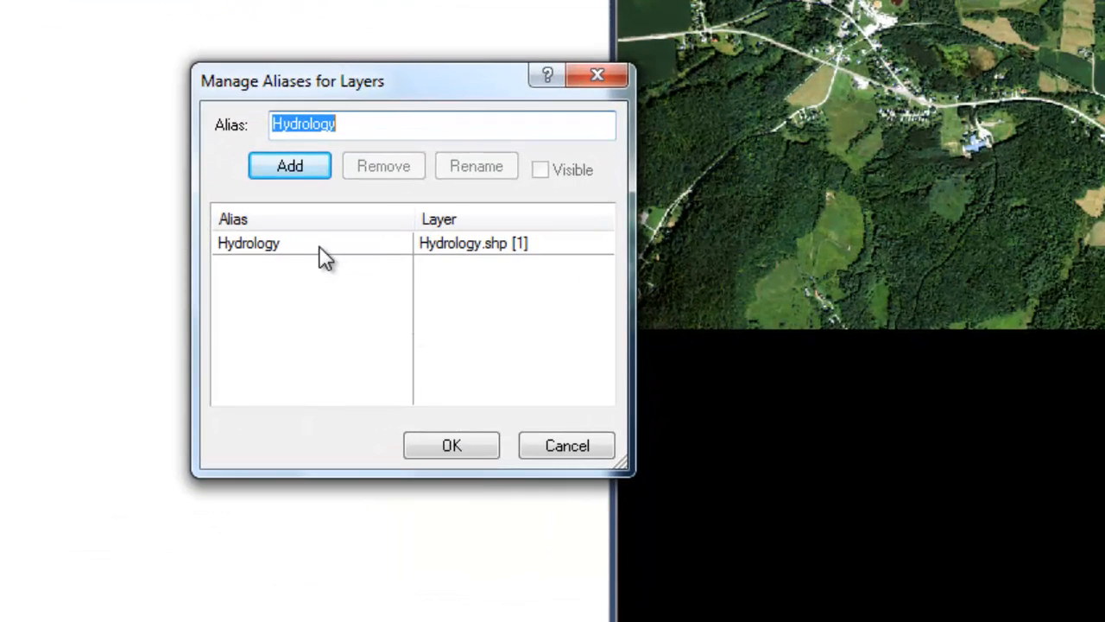
{"action": "left_click", "coordinate": [325, 258]}
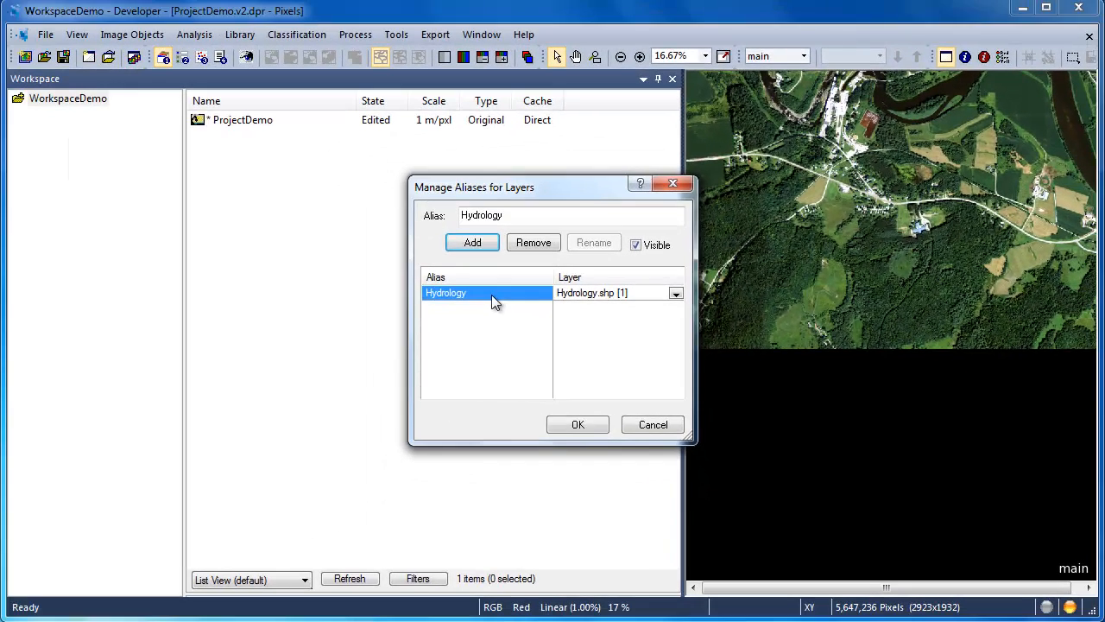
{"action": "left_click", "coordinate": [475, 447]}
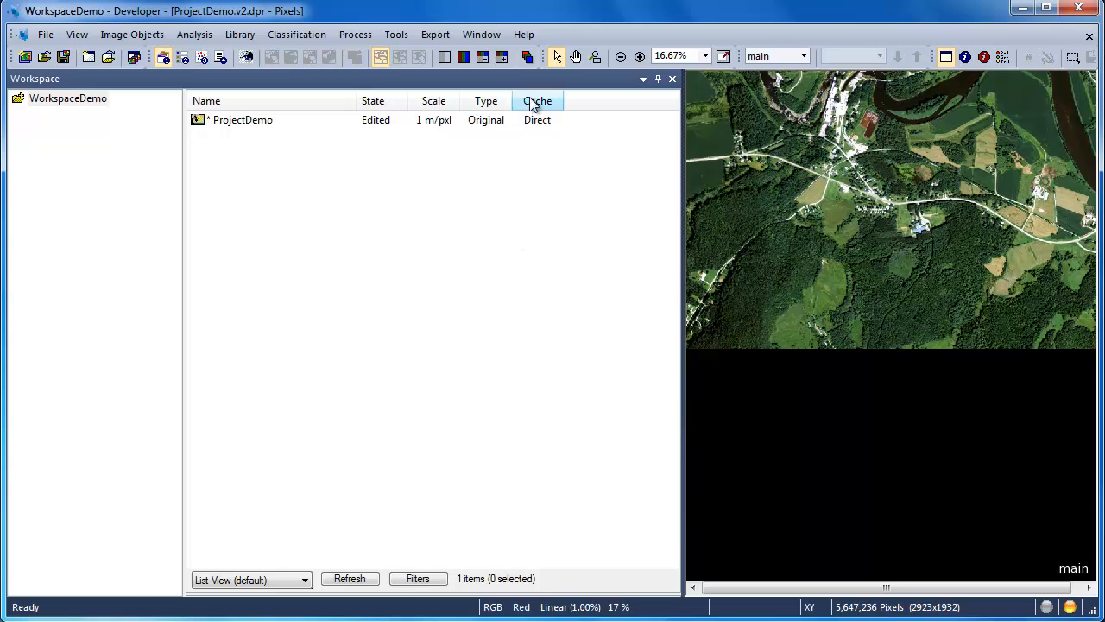
- Preview the image layers singly with one layer gray mixing, cycling through nDSM, Intensity, NIR, Blue, Green and Red
{"action": "left_click", "coordinate": [527, 58]}
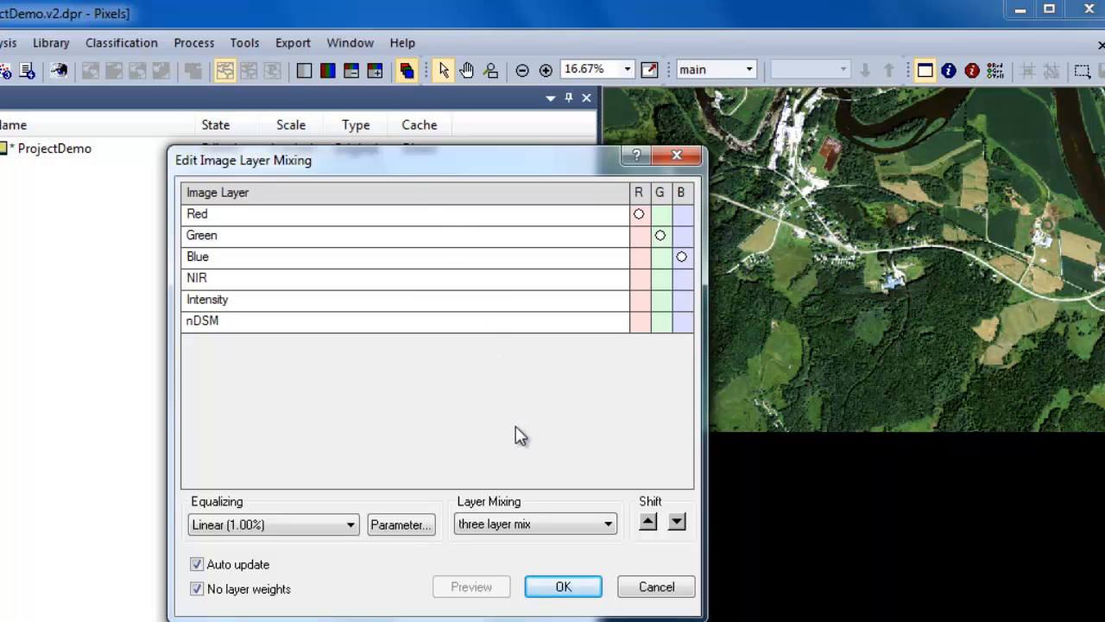
{"action": "left_click", "coordinate": [558, 523]}
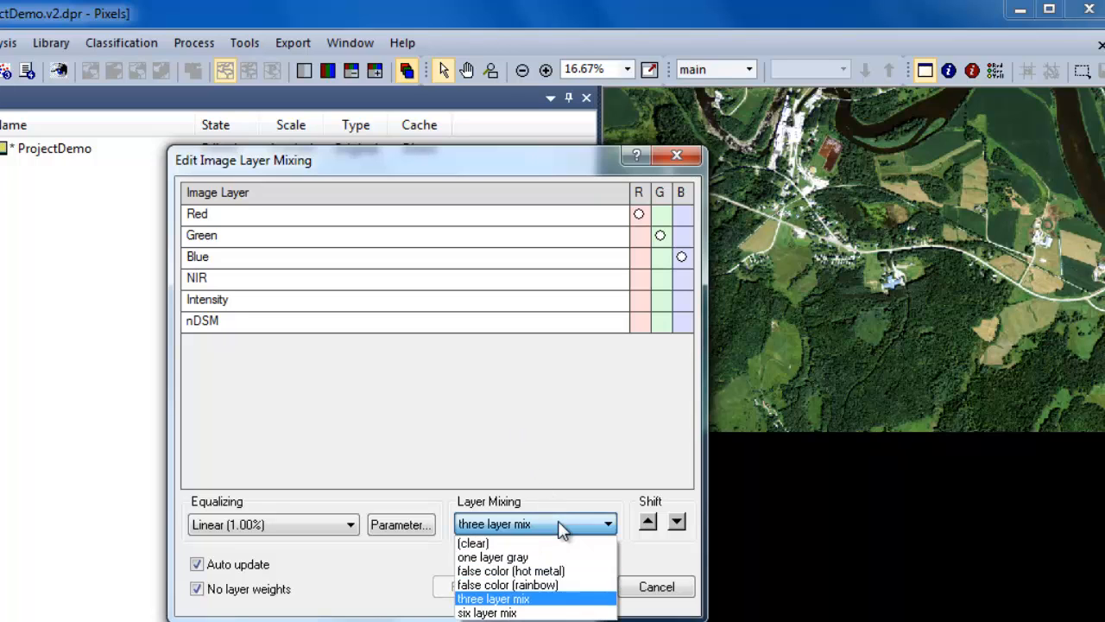
{"action": "left_click", "coordinate": [536, 557]}
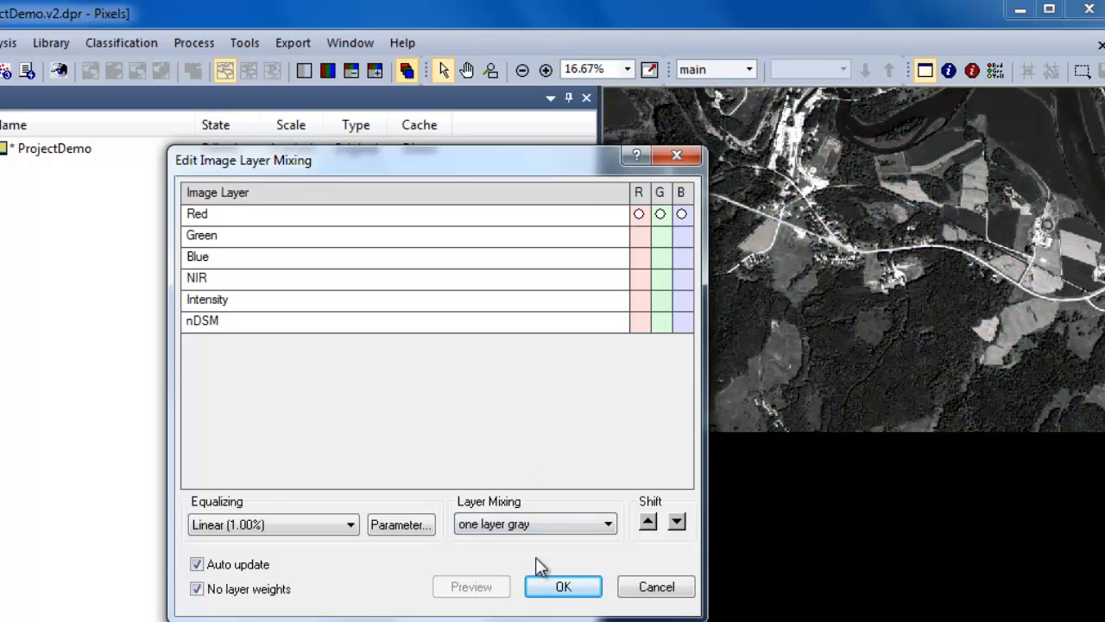
{"action": "left_click", "coordinate": [648, 523]}
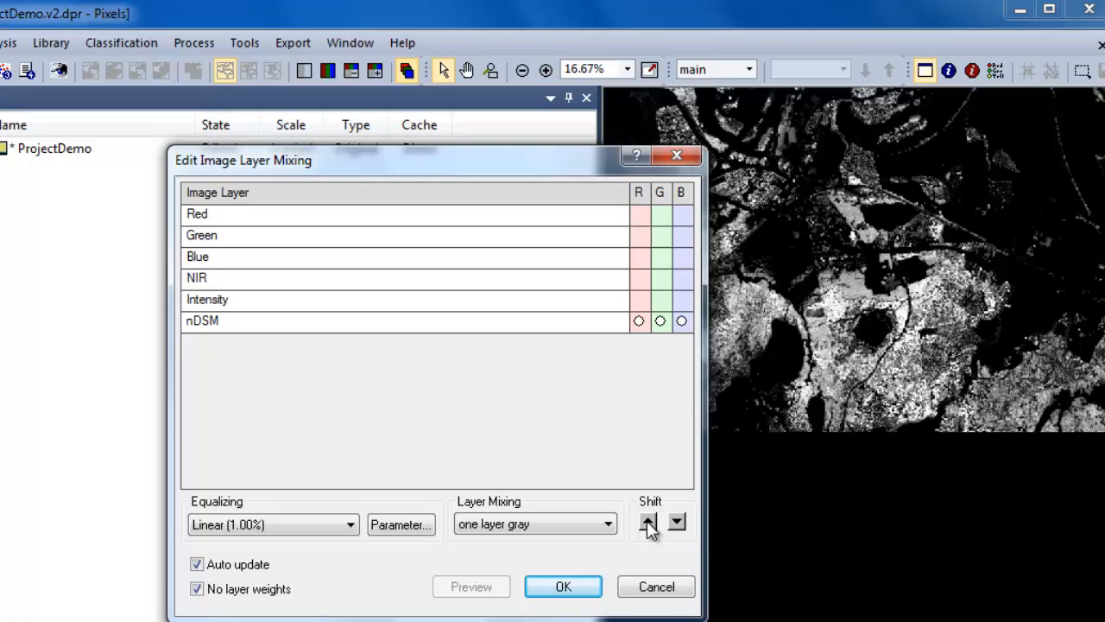
{"action": "left_click", "coordinate": [648, 522]}
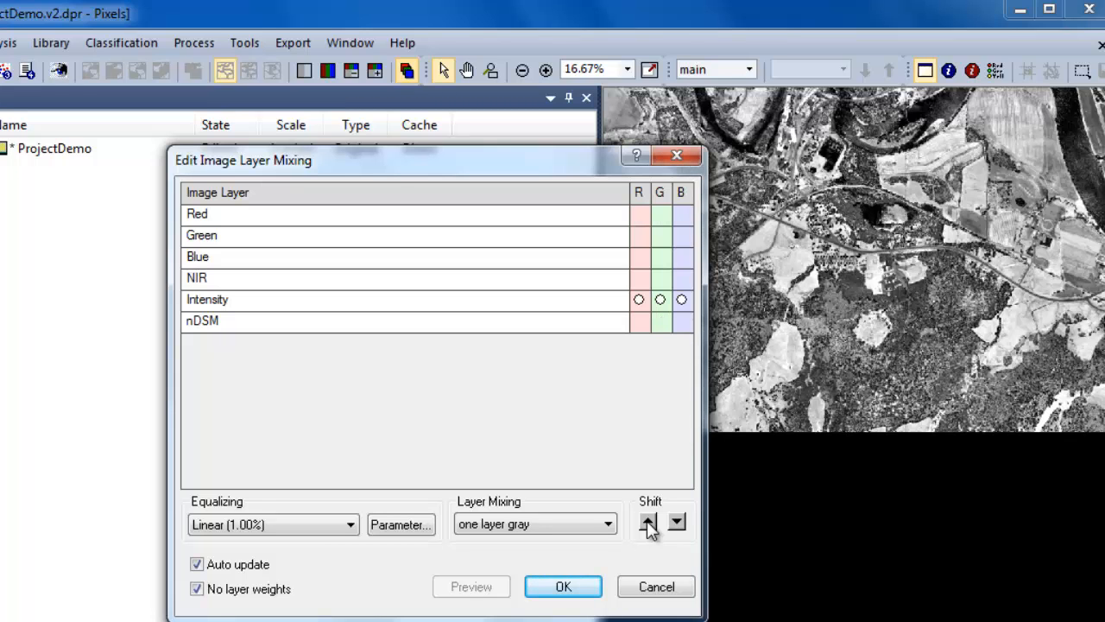
{"action": "left_click", "coordinate": [649, 523]}
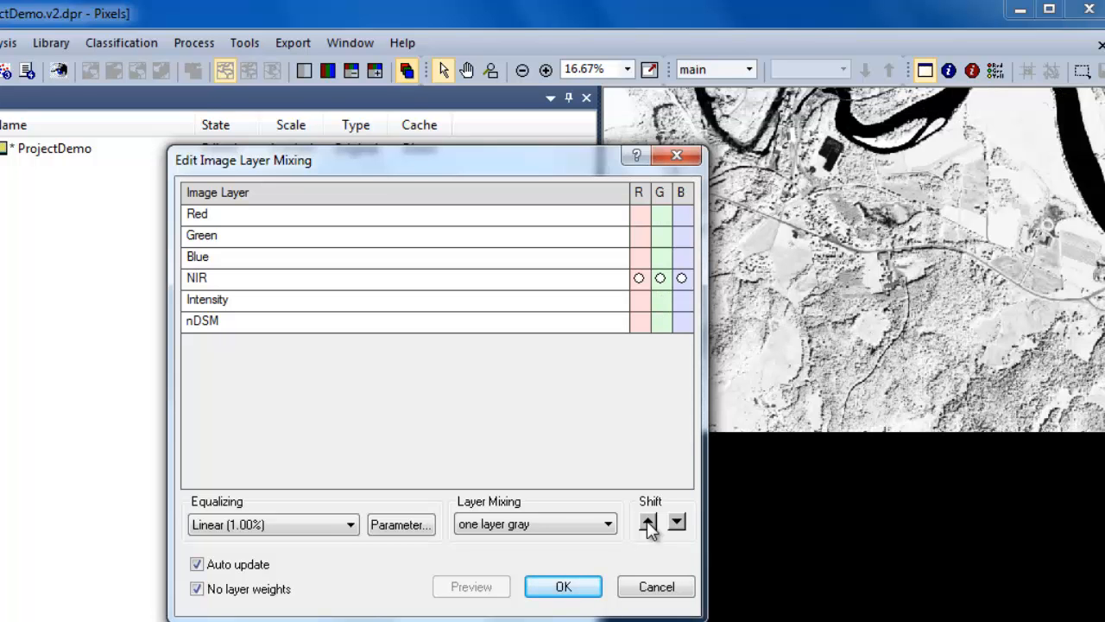
{"action": "left_click", "coordinate": [649, 523]}
{"action": "left_click", "coordinate": [649, 523]}
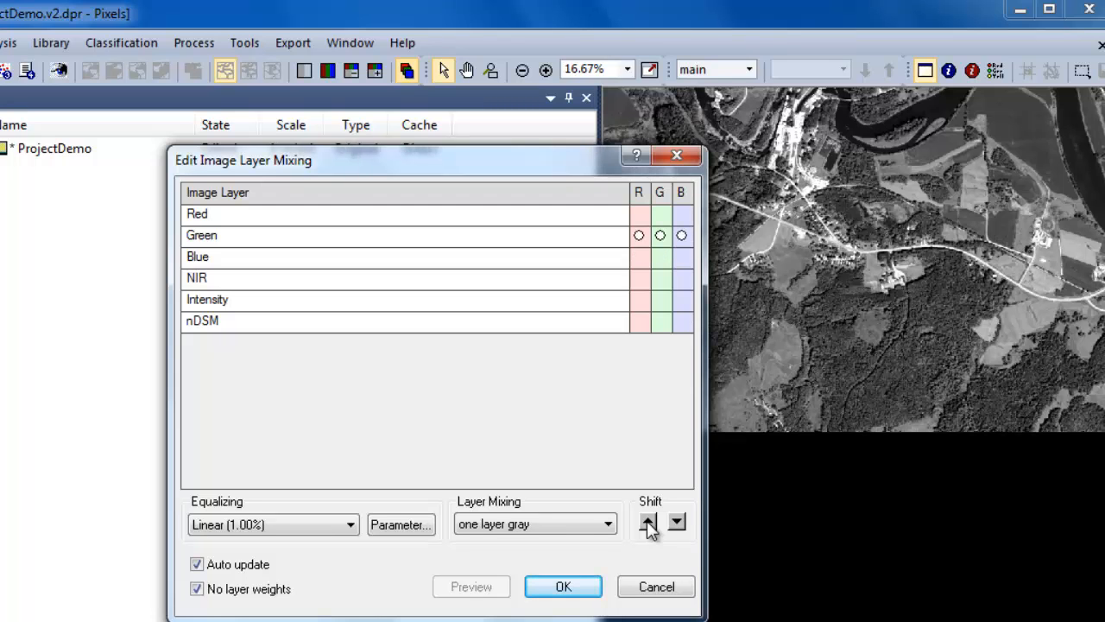
{"action": "left_click", "coordinate": [648, 522]}
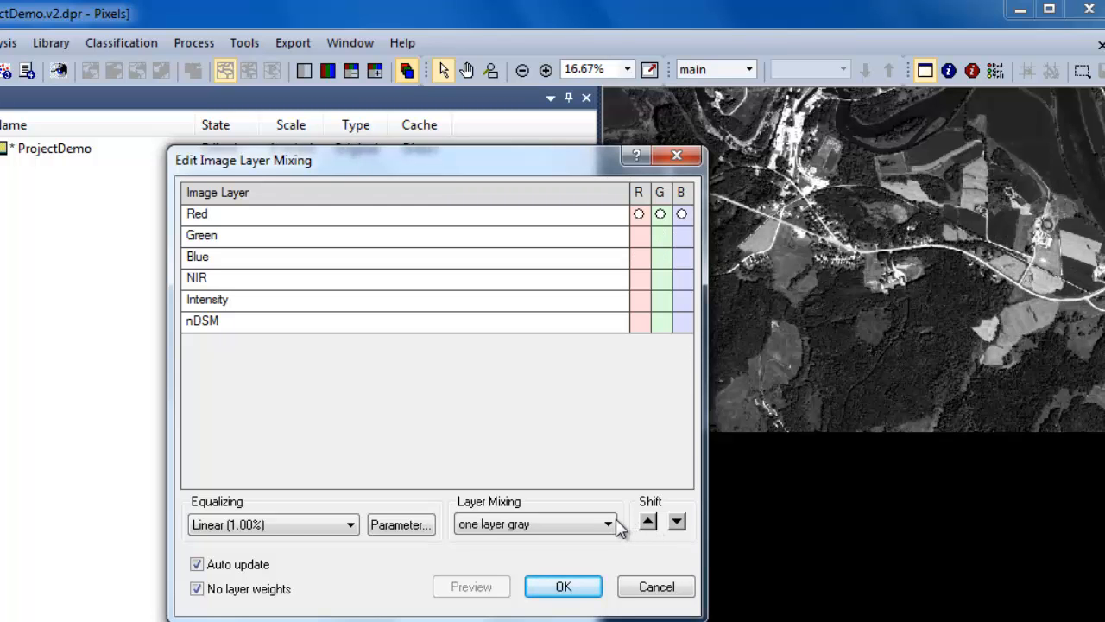
{"action": "left_click", "coordinate": [609, 526]}
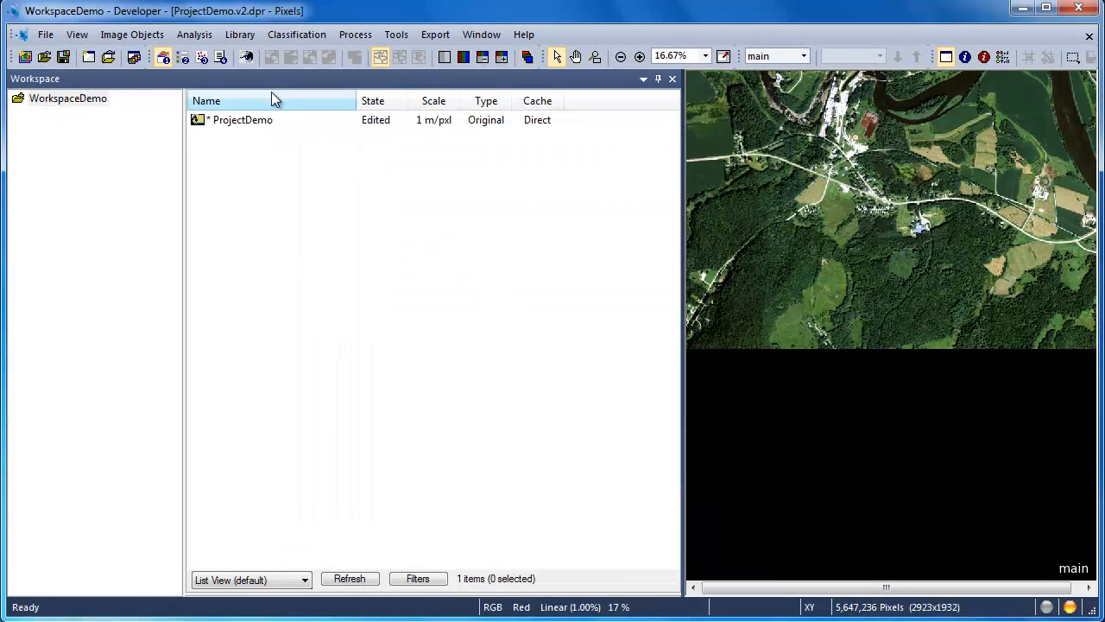
- Open the view settings, widen the image view and display the Hydrology thematic layer in it
{"action": "left_click", "coordinate": [247, 58]}
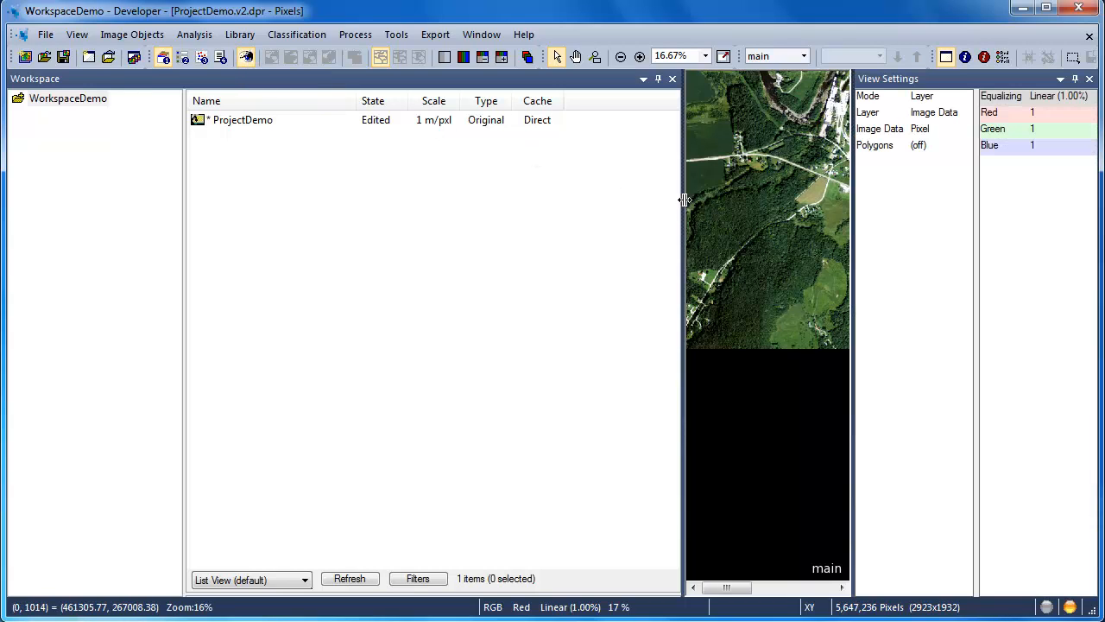
{"action": "left_click_drag", "start_coordinate": [682, 200], "coordinate": [473, 202]}
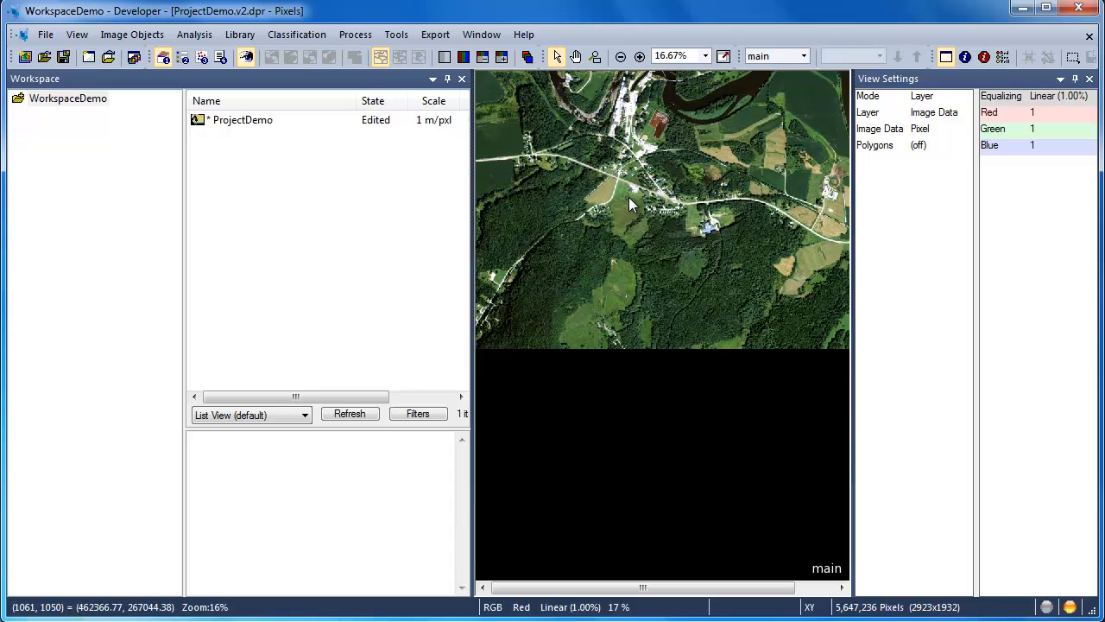
{"action": "left_click", "coordinate": [932, 113]}
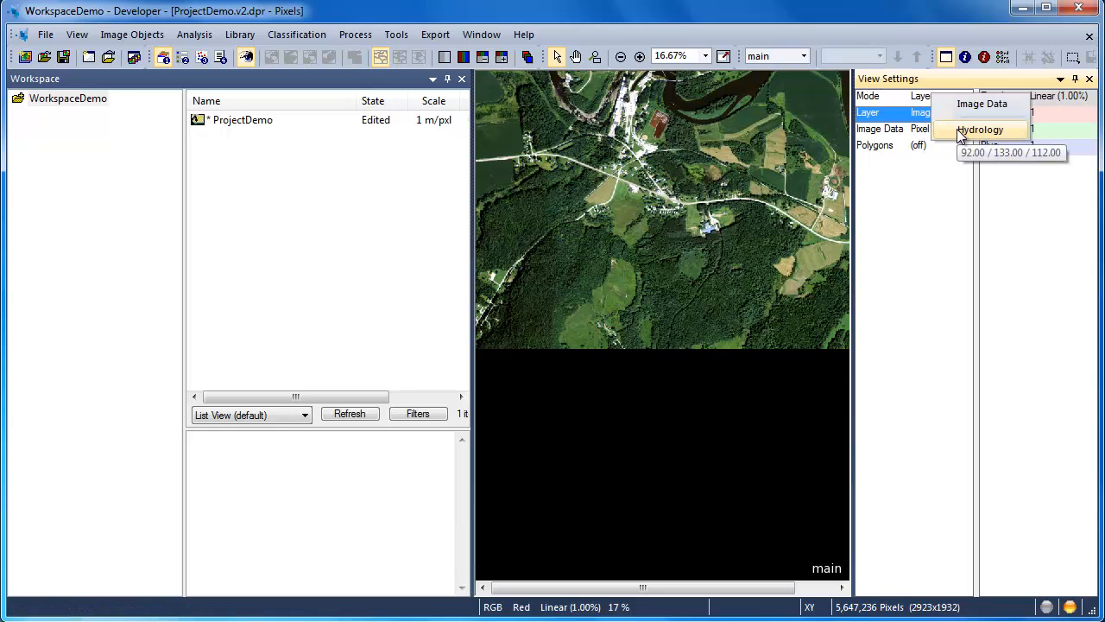
{"action": "left_click", "coordinate": [961, 132]}
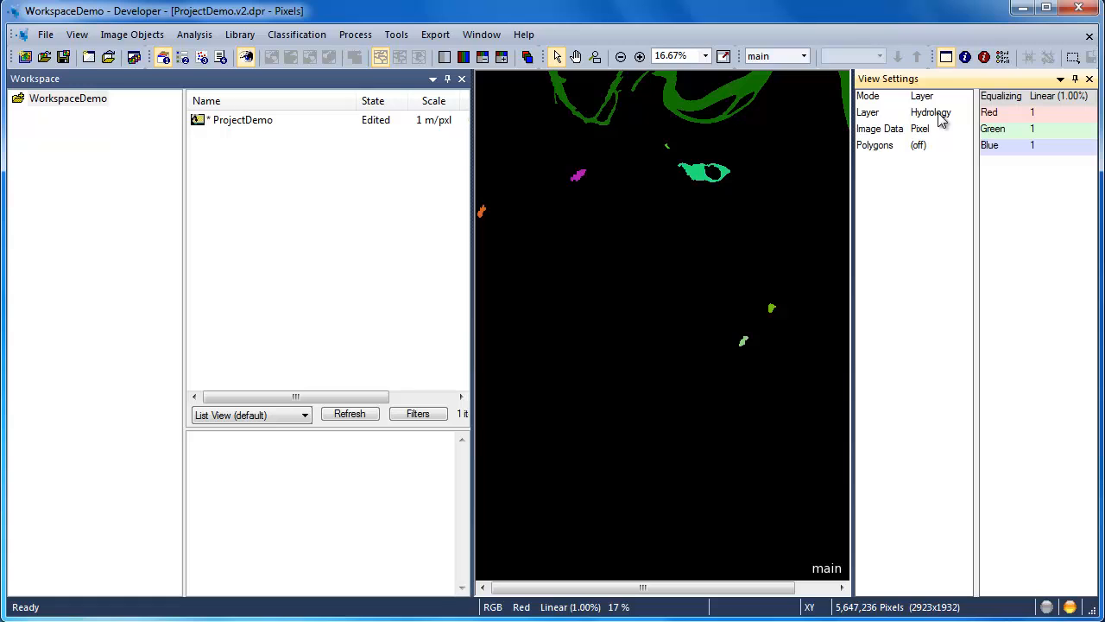
- Switch the displayed layer back to Image Data and close the view settings
{"action": "left_click", "coordinate": [941, 120]}
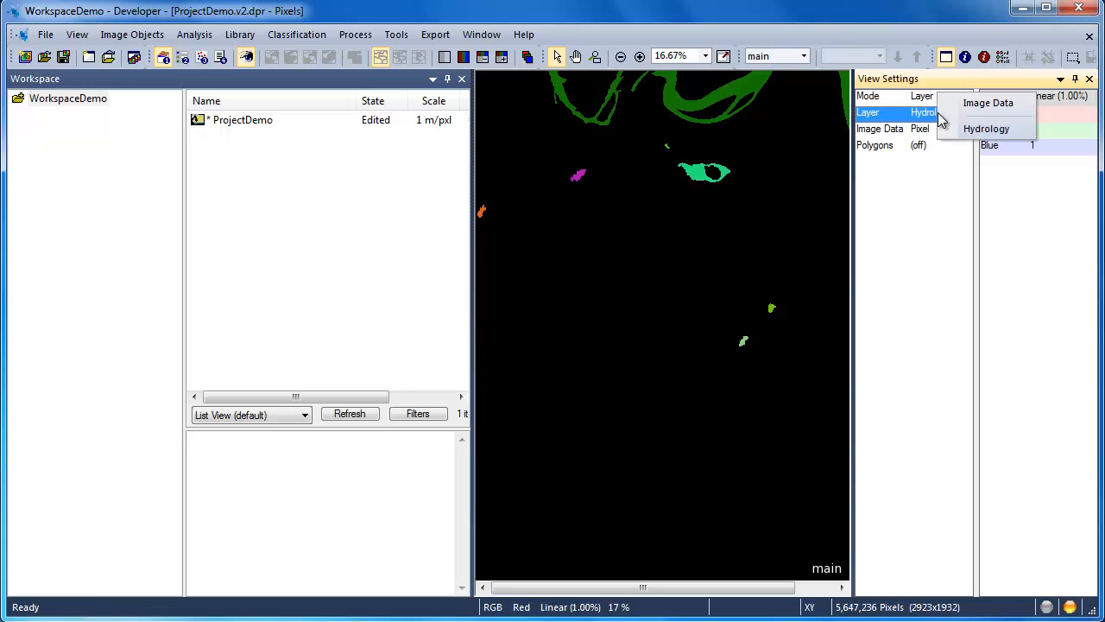
{"action": "left_click", "coordinate": [967, 105]}
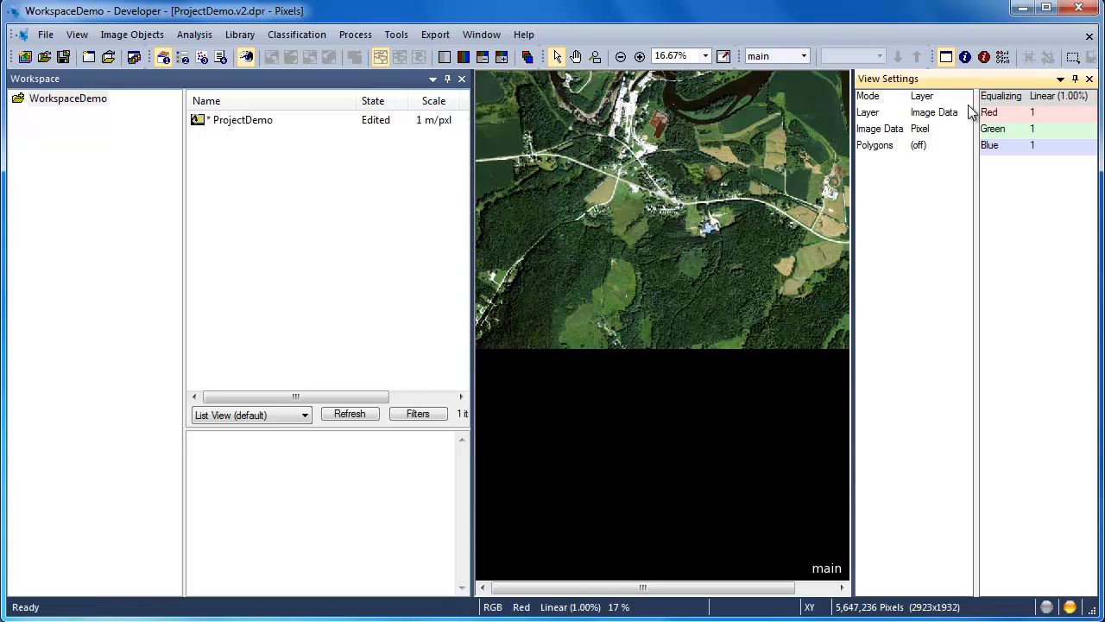
{"action": "left_click", "coordinate": [1090, 78]}
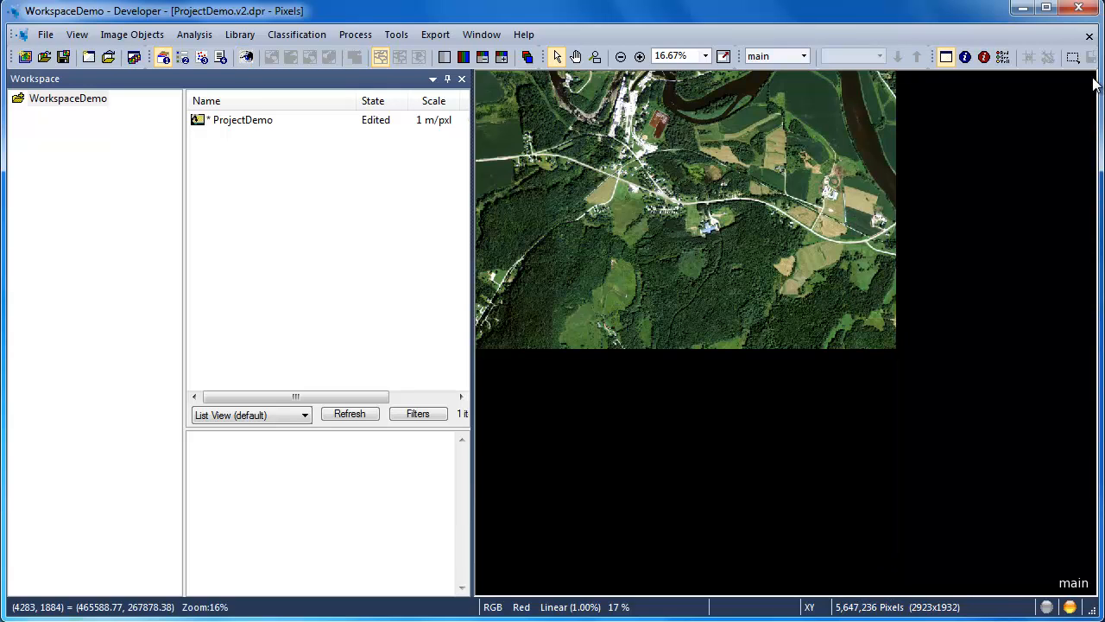
- Open ProjectDemo's modification settings, review its image and thematic layers, accept them unchanged and save the project changes
{"action": "right_click", "coordinate": [232, 126]}
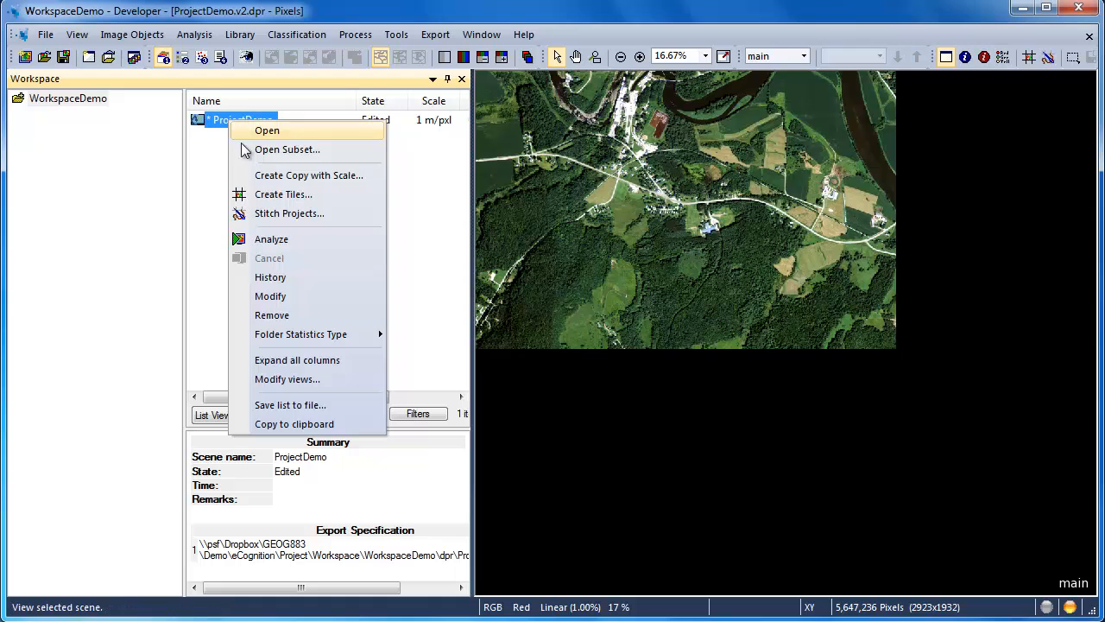
{"action": "left_click", "coordinate": [270, 296]}
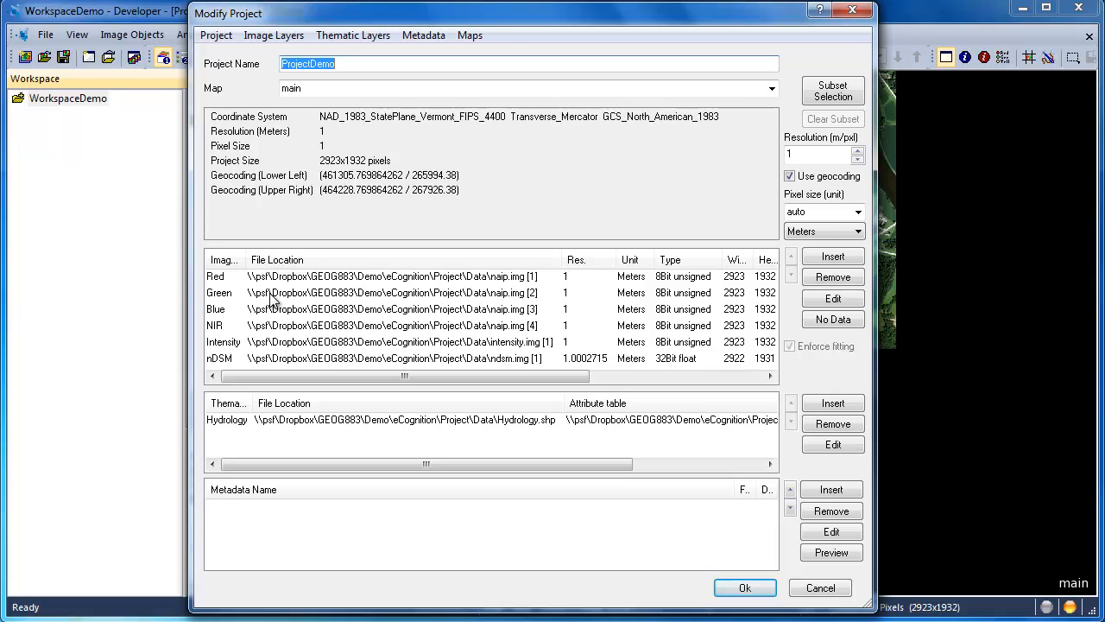
{"action": "left_click", "coordinate": [744, 588]}
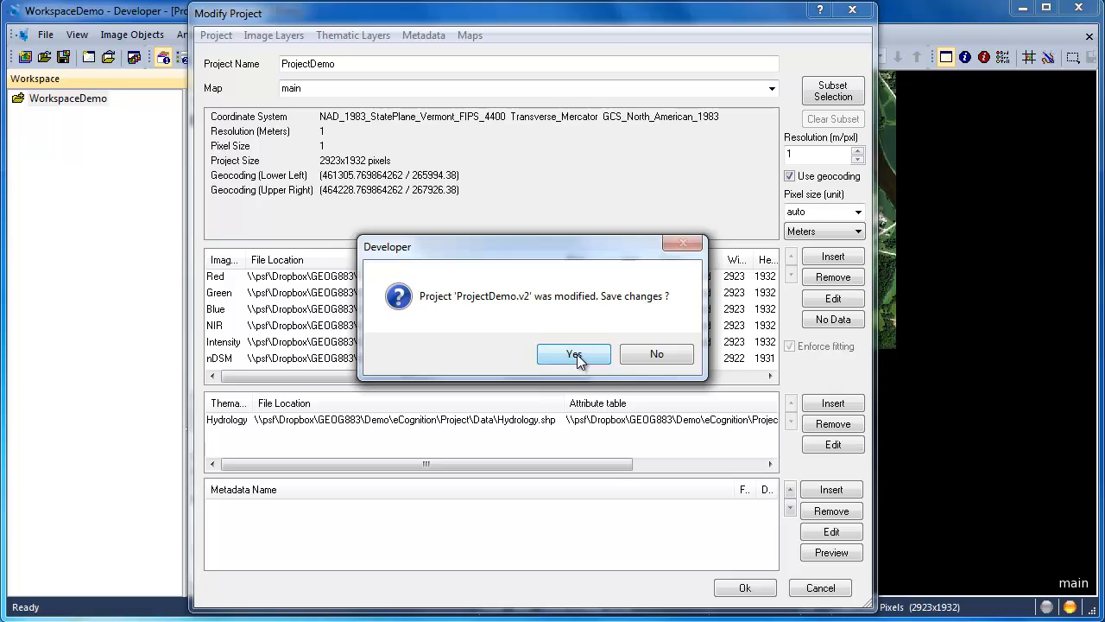
{"action": "left_click", "coordinate": [578, 356]}
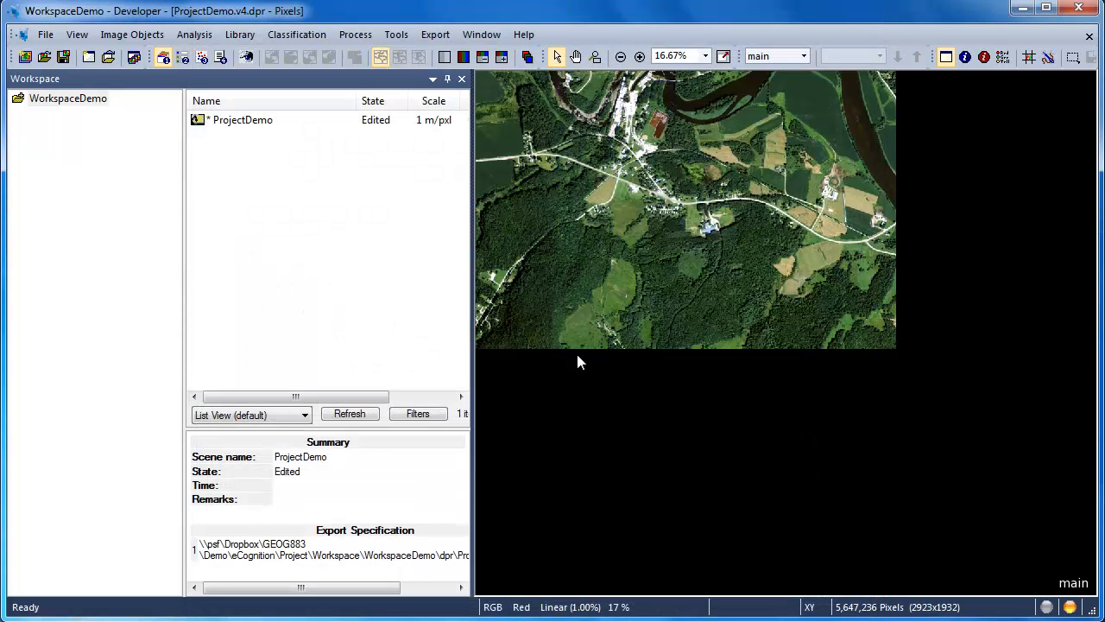
- Select a subset of about 370 by 275 pixels around the housing west of the blue-roofed building and save it to the workspace as Subset at 1 m/pxl
{"action": "left_click", "coordinate": [640, 56]}
{"action": "left_click", "coordinate": [640, 56]}
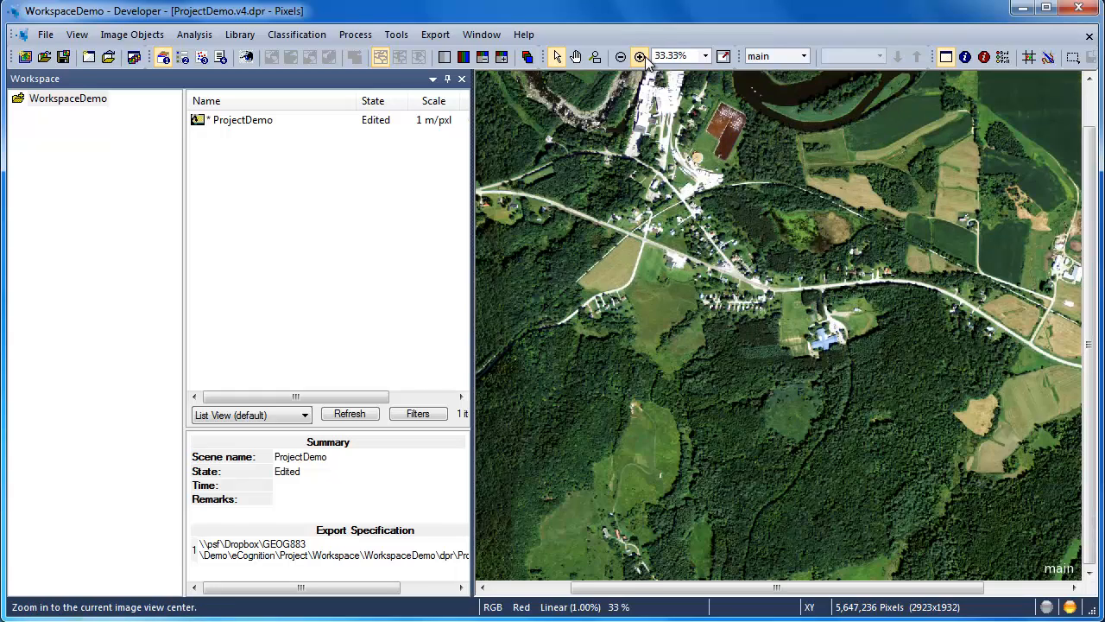
{"action": "left_click", "coordinate": [640, 56]}
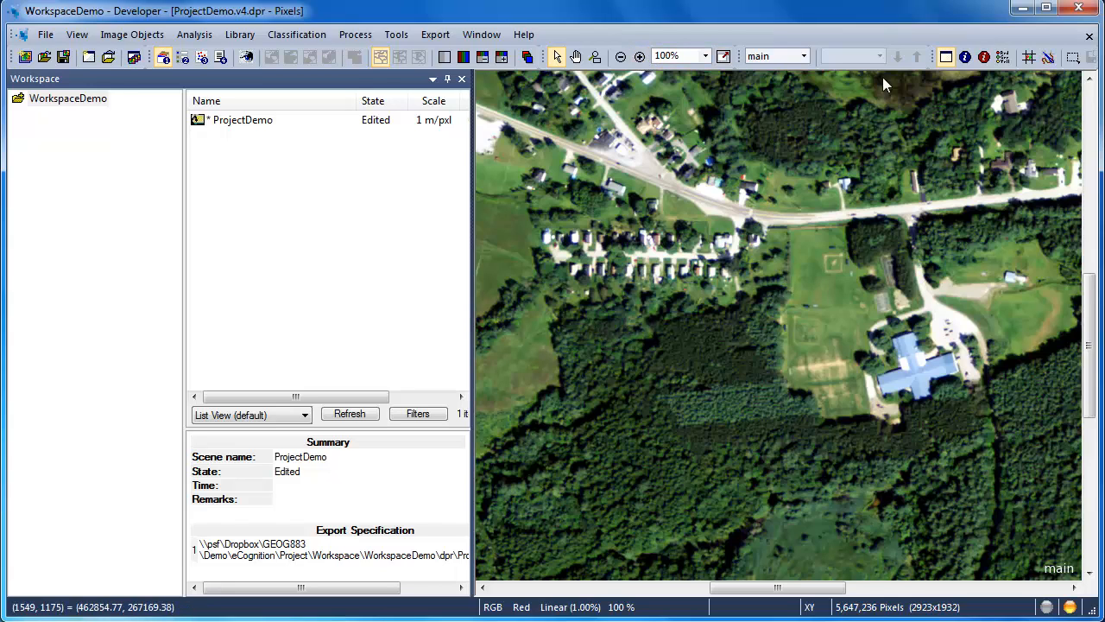
{"action": "left_click", "coordinate": [1075, 61]}
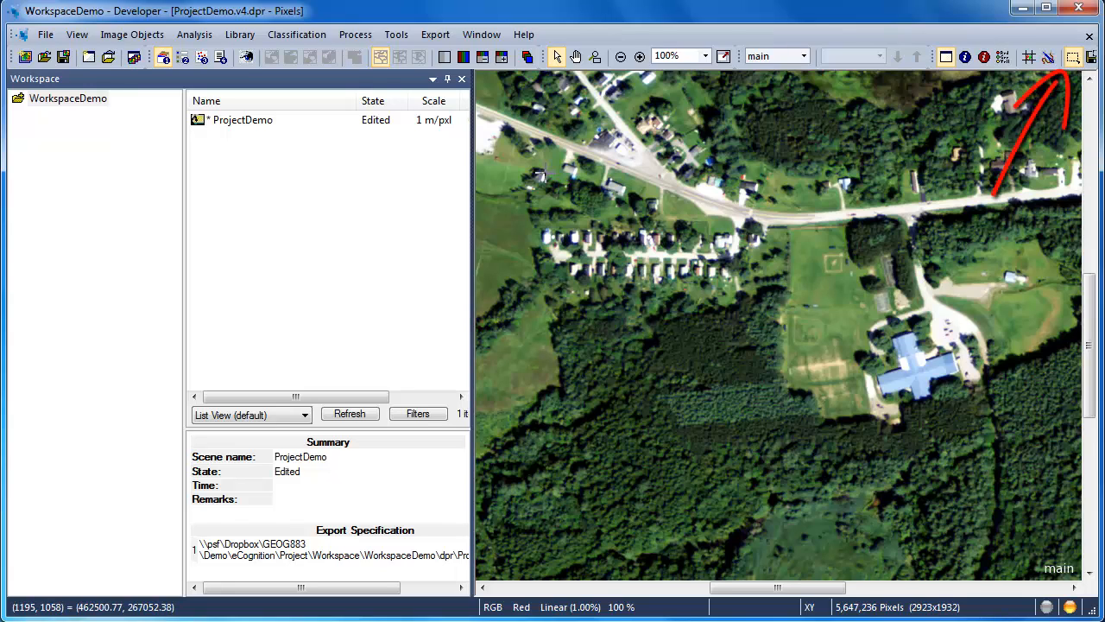
{"action": "left_click_drag", "start_coordinate": [508, 123], "coordinate": [825, 363]}
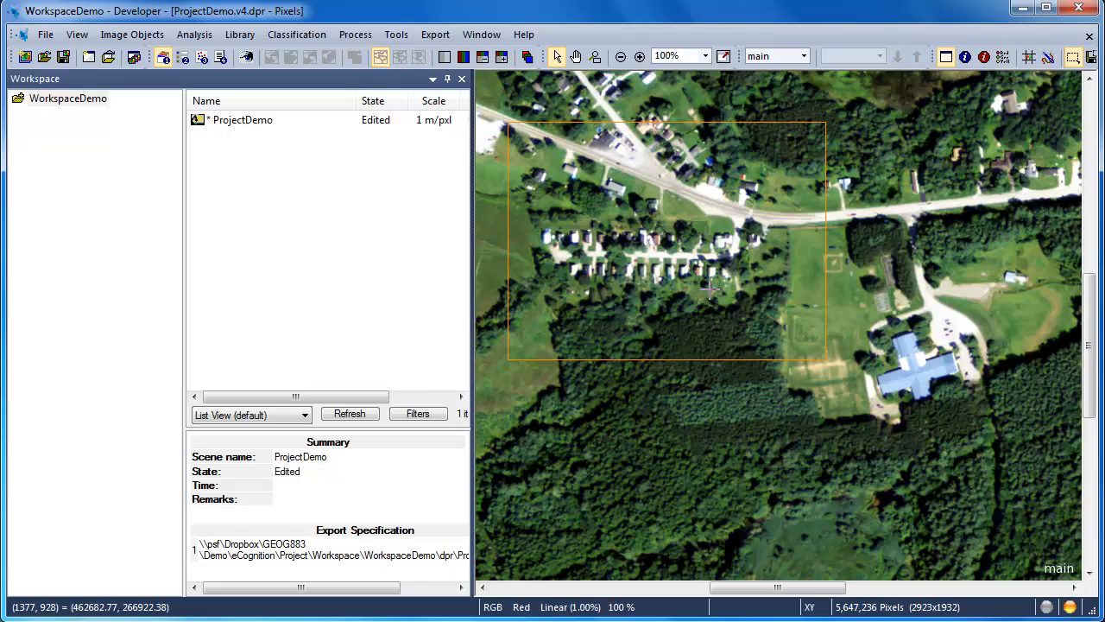
{"action": "right_click", "coordinate": [712, 296]}
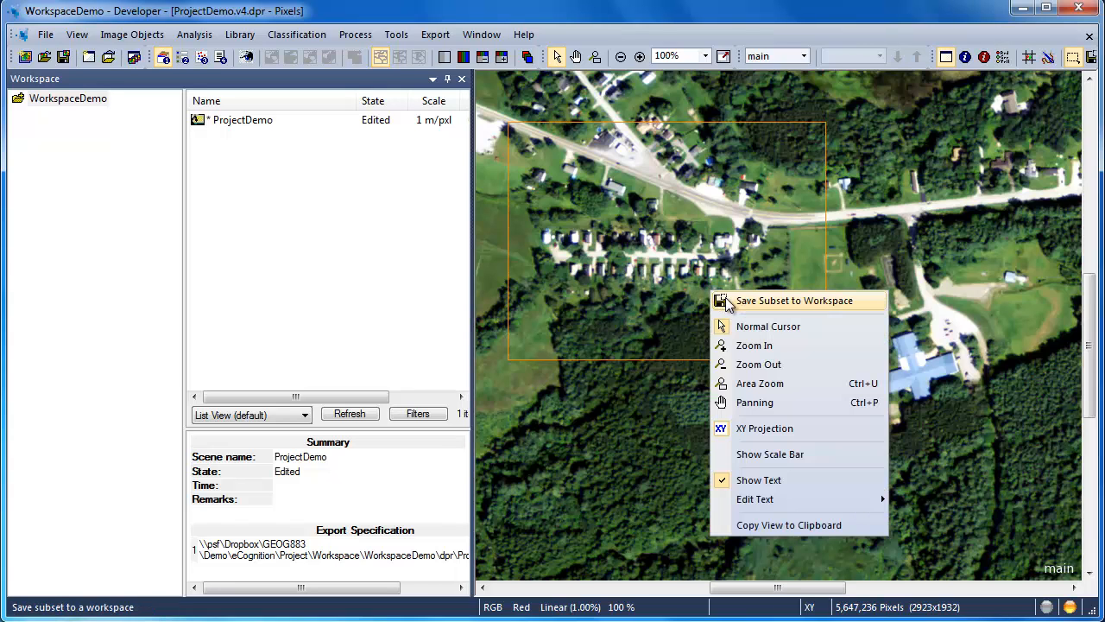
{"action": "left_click", "coordinate": [729, 300]}
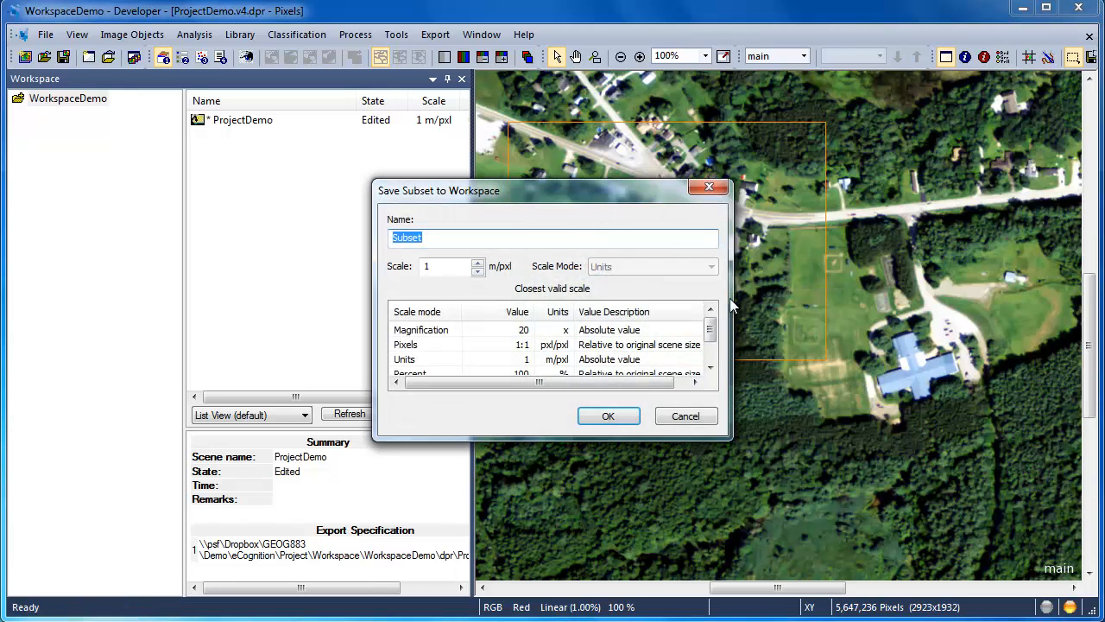
{"action": "left_click", "coordinate": [618, 416]}
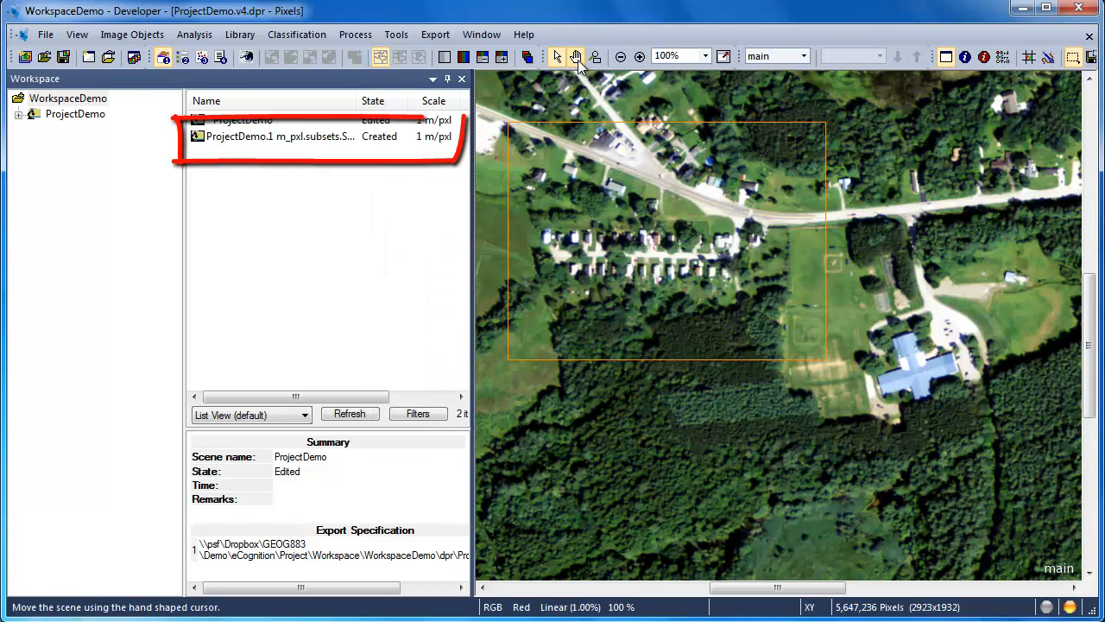
- Select an area of about 540 by 430 pixels around the brown ponds and river bend and save it to the workspace as Subset 2 at 1 m/pxl
{"action": "left_click", "coordinate": [575, 56]}
{"action": "left_click_drag", "start_coordinate": [574, 96], "coordinate": [764, 408]}
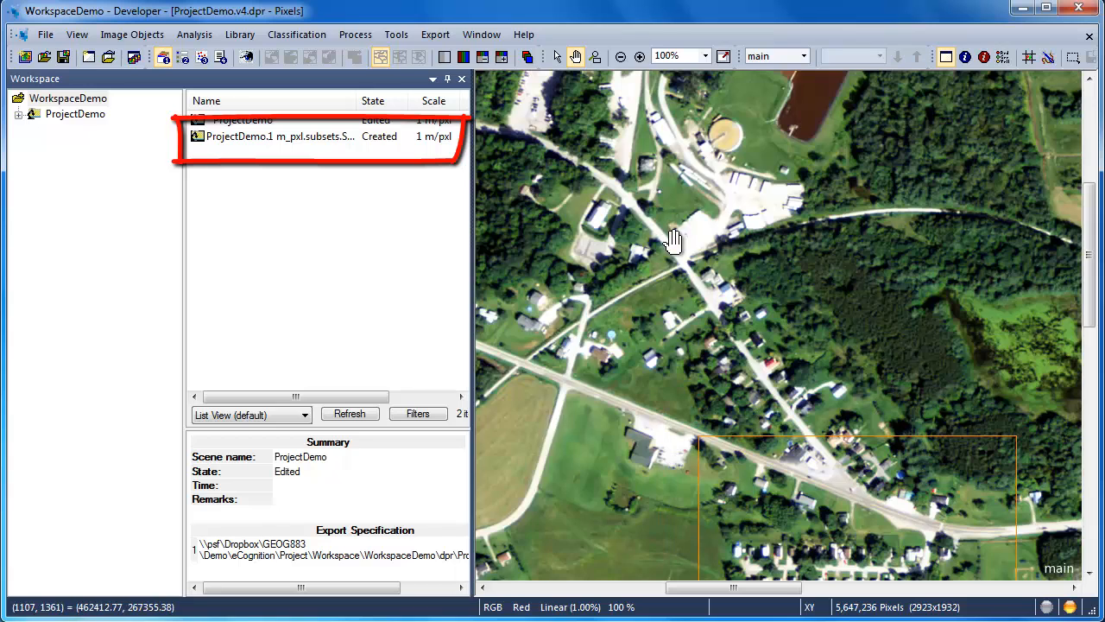
{"action": "left_click_drag", "start_coordinate": [674, 243], "coordinate": [739, 475]}
{"action": "left_click_drag", "start_coordinate": [706, 293], "coordinate": [606, 382]}
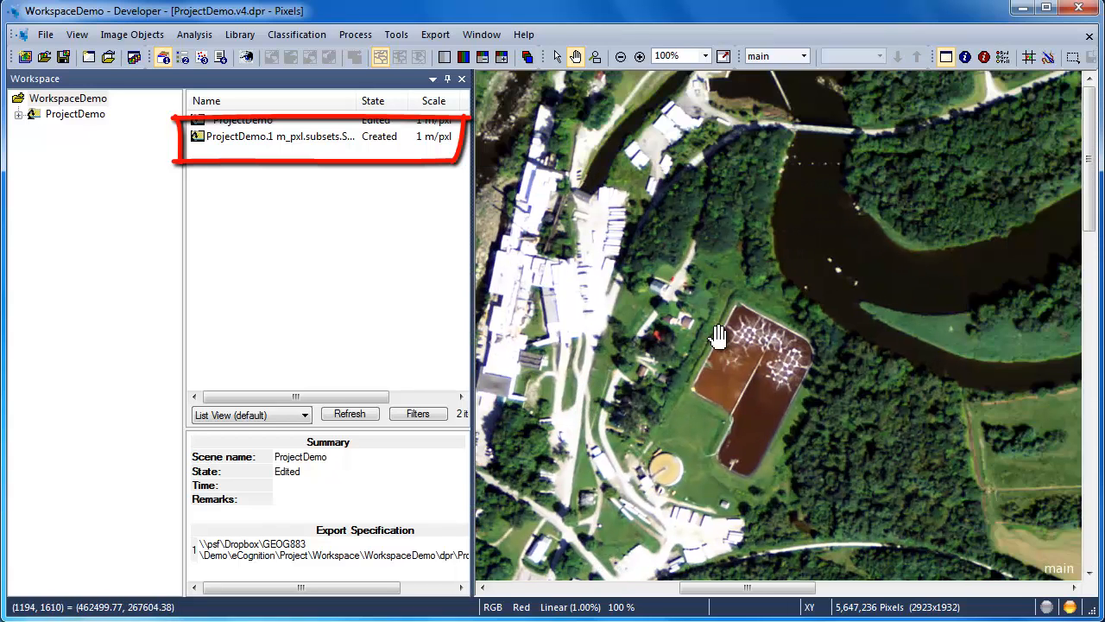
{"action": "left_click_drag", "start_coordinate": [821, 297], "coordinate": [759, 304]}
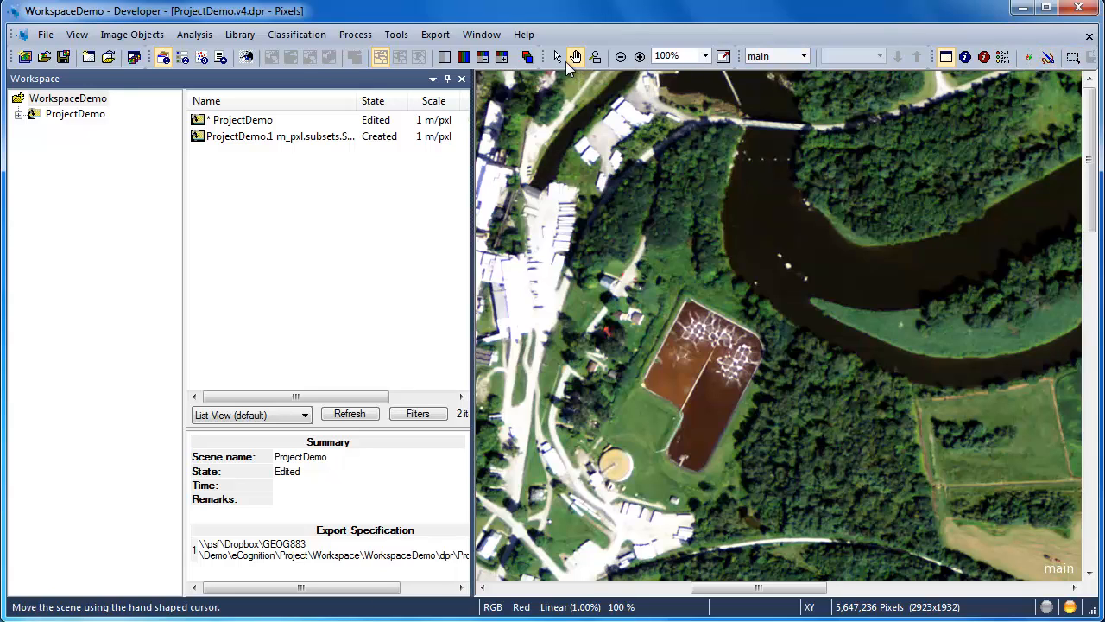
{"action": "left_click", "coordinate": [556, 54]}
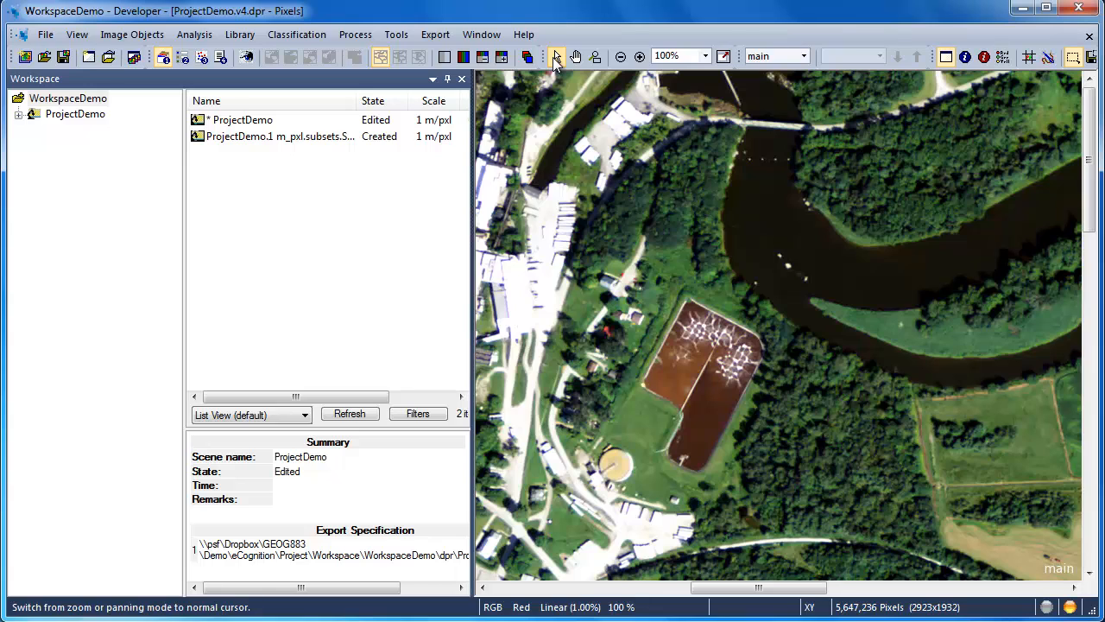
{"action": "left_click_drag", "start_coordinate": [537, 155], "coordinate": [1002, 525]}
{"action": "right_click", "coordinate": [903, 446]}
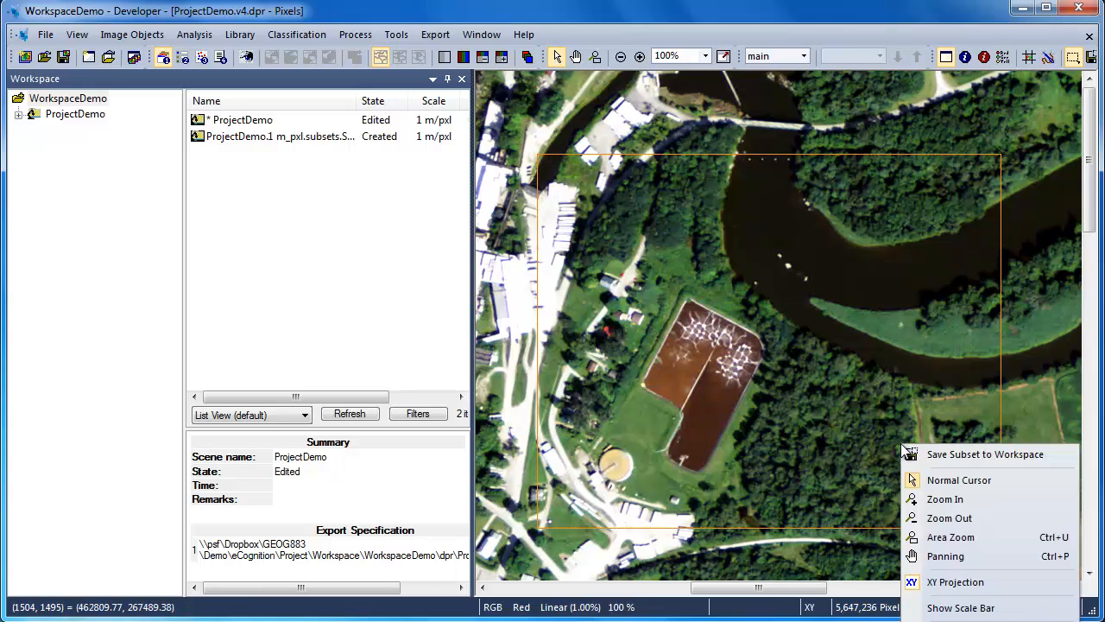
{"action": "left_click", "coordinate": [919, 453]}
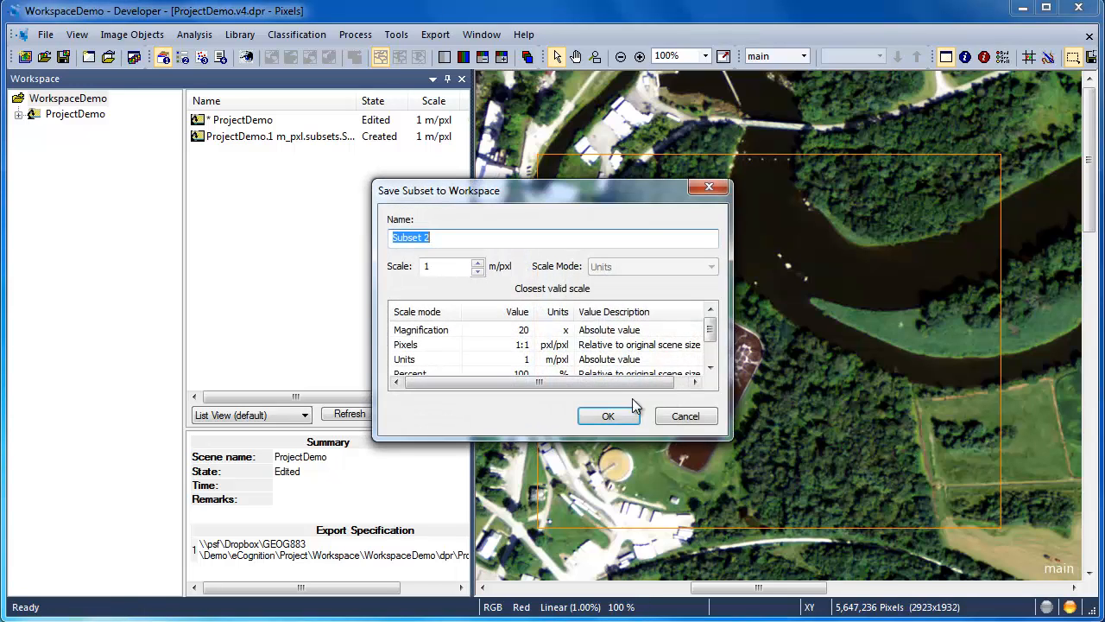
{"action": "left_click", "coordinate": [608, 415]}
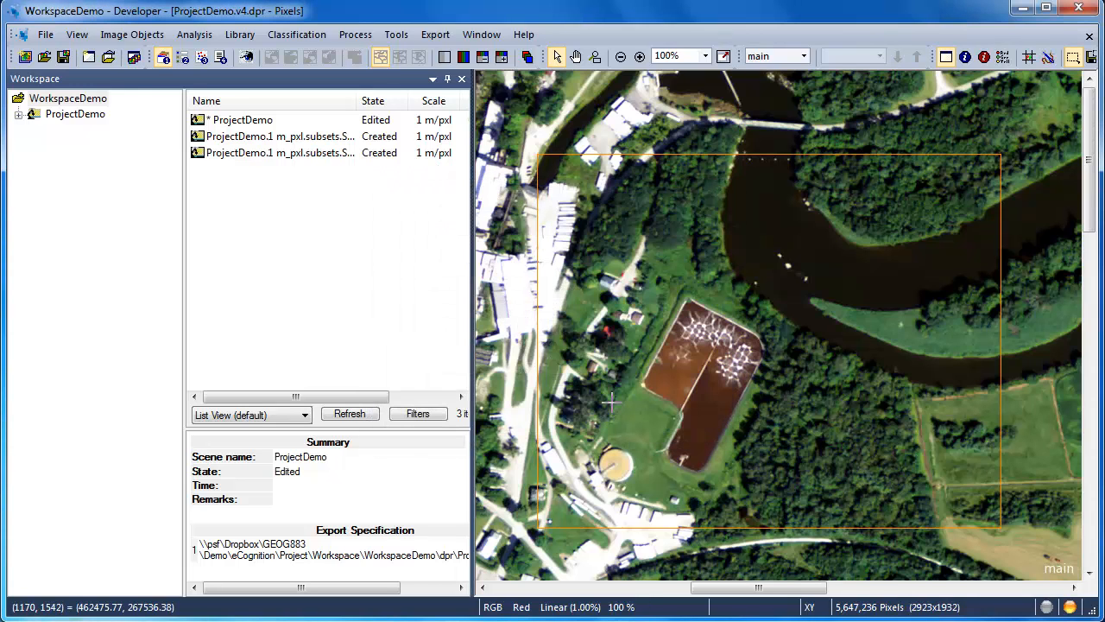
- View the Subset and Subset 2 projects in turn from the workspace list and return to the full ProjectDemo scene
{"action": "double_click", "coordinate": [290, 138]}
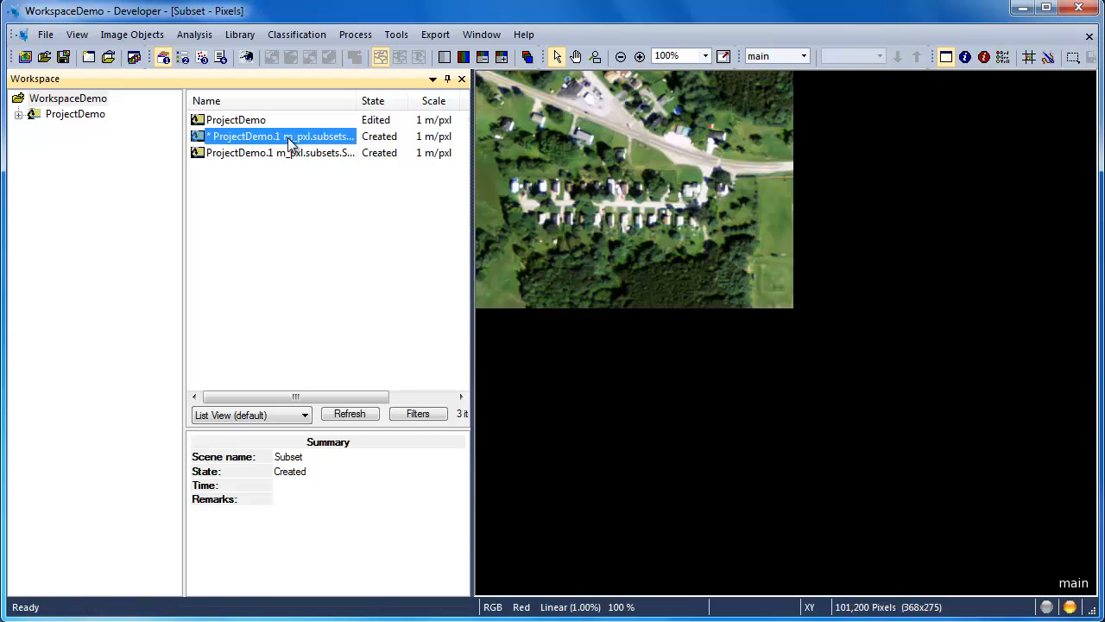
{"action": "left_click", "coordinate": [292, 158]}
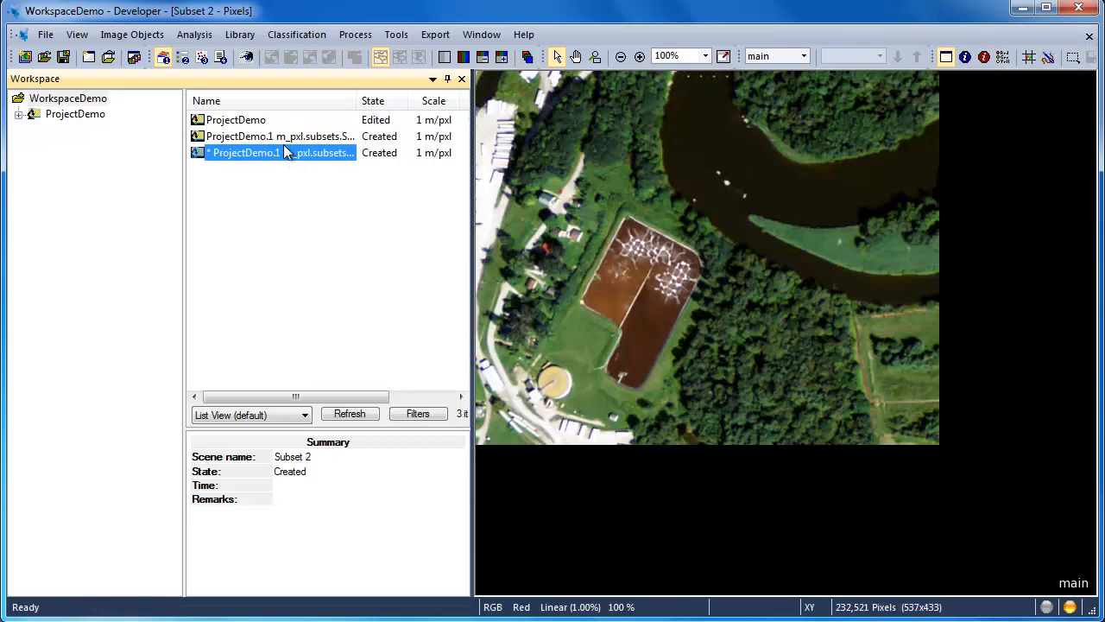
{"action": "left_click", "coordinate": [280, 138]}
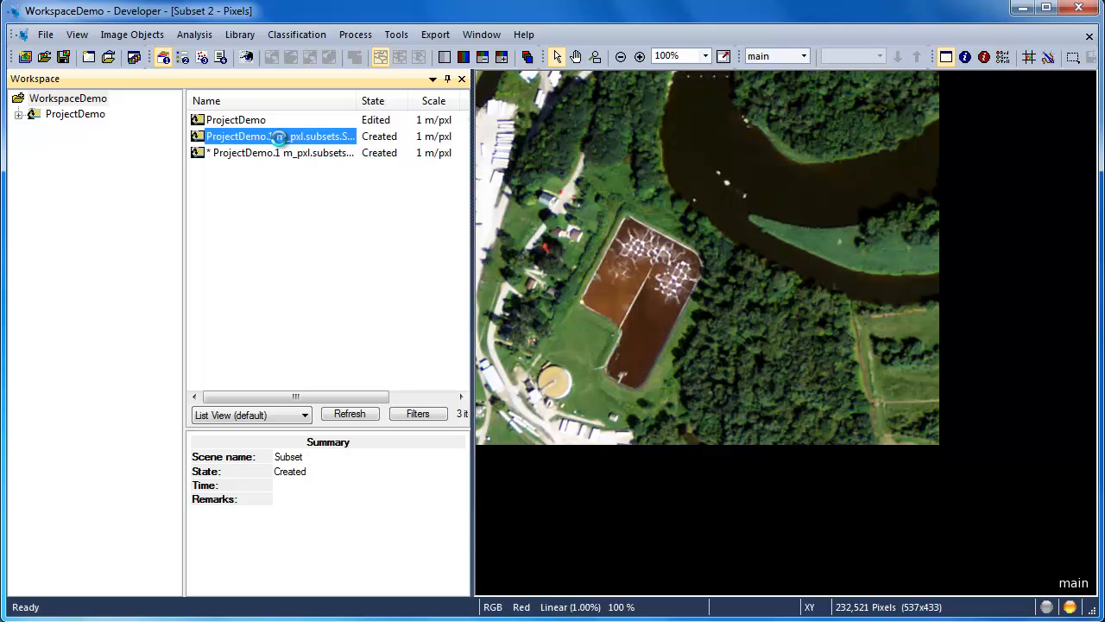
{"action": "double_click", "coordinate": [250, 121]}
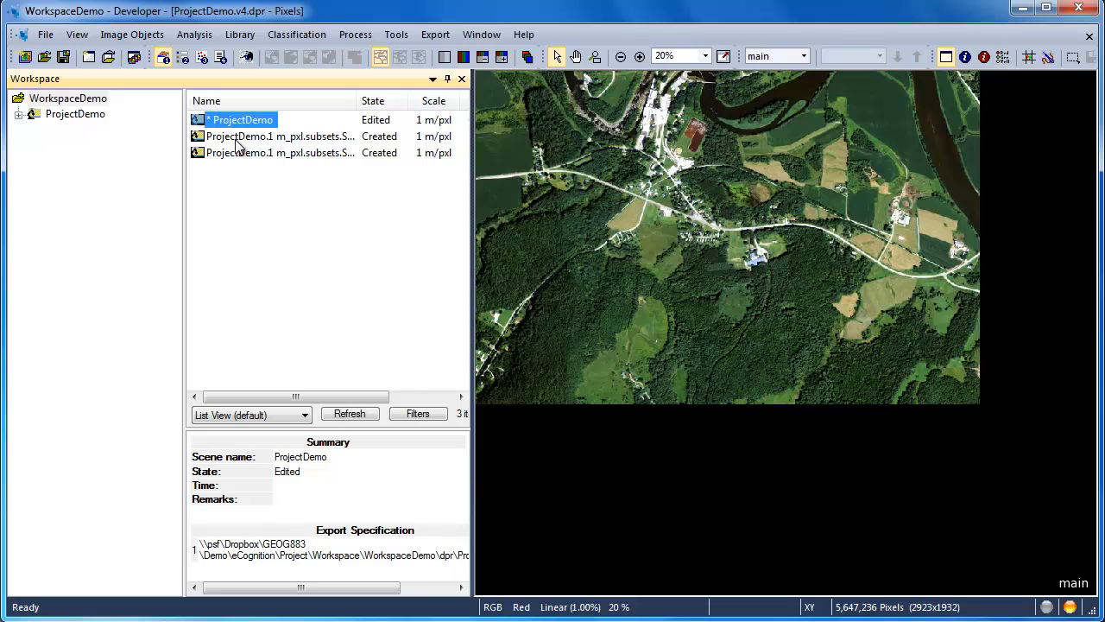
- Open and save the Subset project, and do the same for Subset 2
{"action": "double_click", "coordinate": [235, 140]}
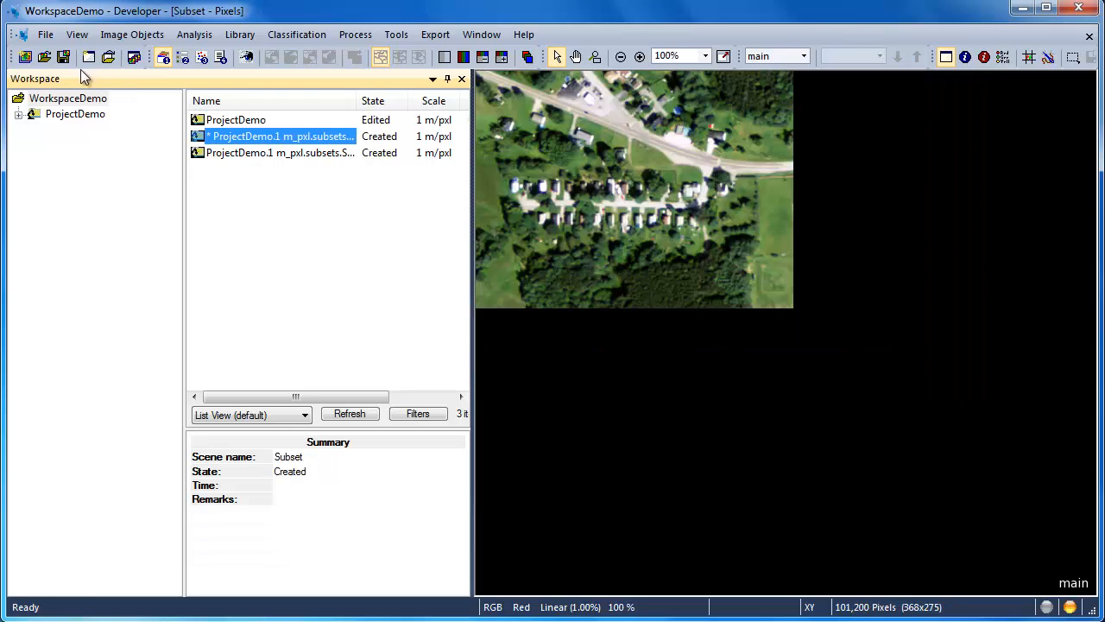
{"action": "left_click", "coordinate": [63, 56]}
{"action": "left_click", "coordinate": [209, 155]}
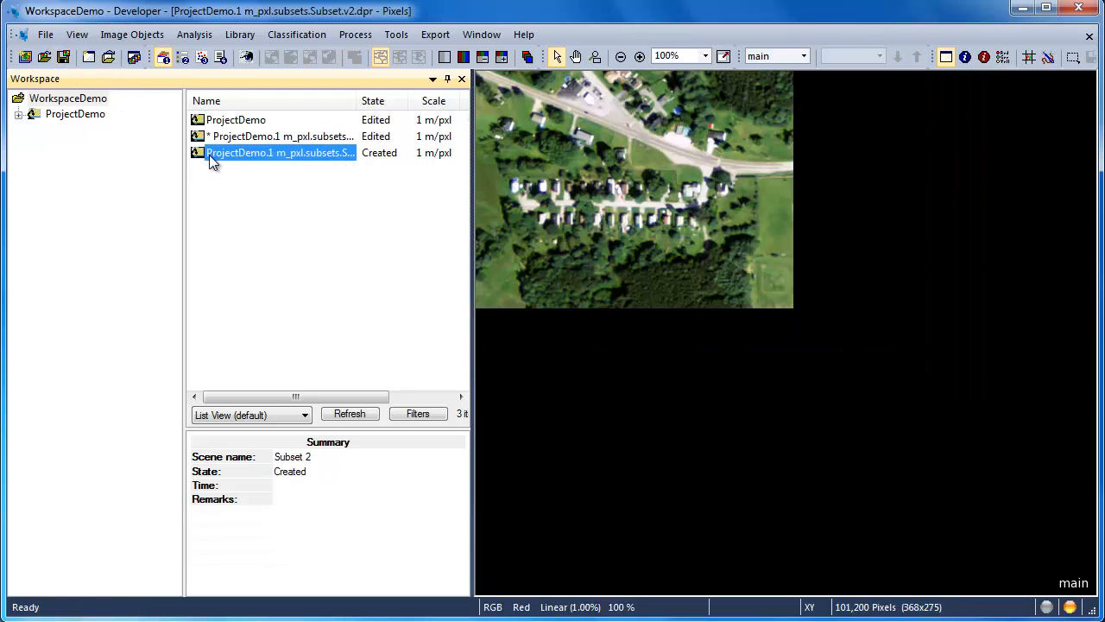
{"action": "double_click", "coordinate": [209, 154]}
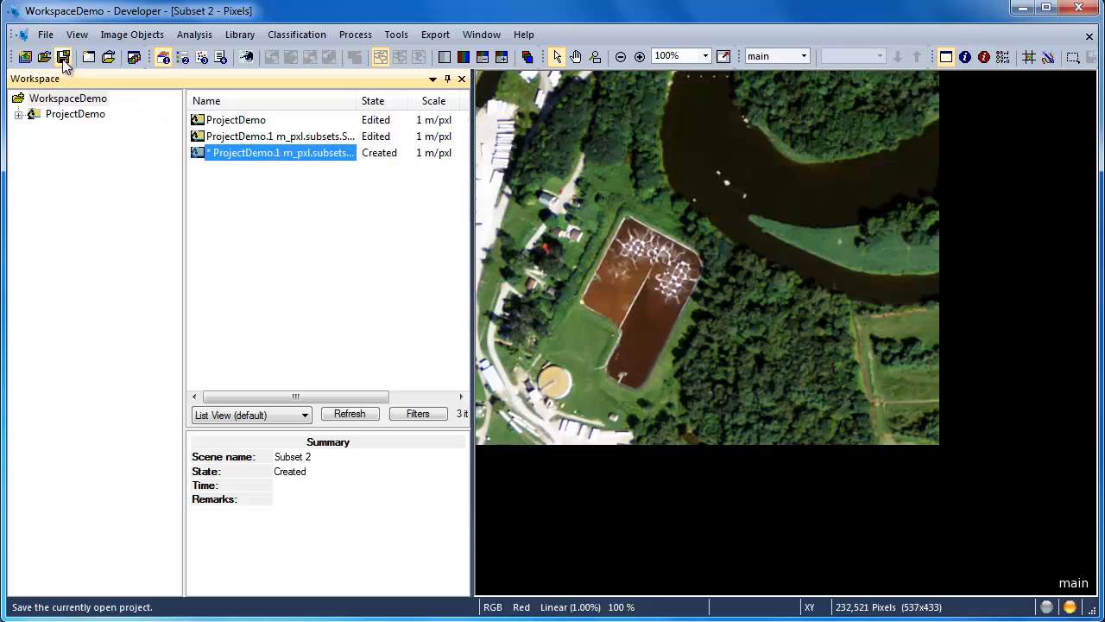
{"action": "left_click", "coordinate": [63, 57]}
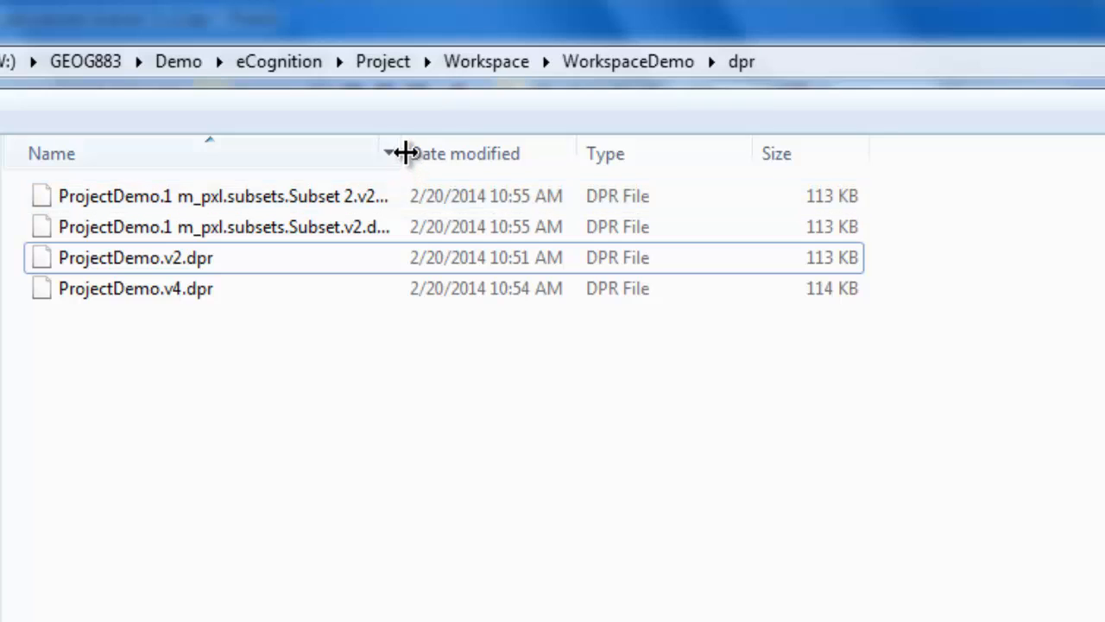
- Switch to the file browser and widen the Name column of the WorkspaceDemo dpr folder to read the full project file names
{"action": "left_click_drag", "start_coordinate": [408, 152], "coordinate": [491, 143]}
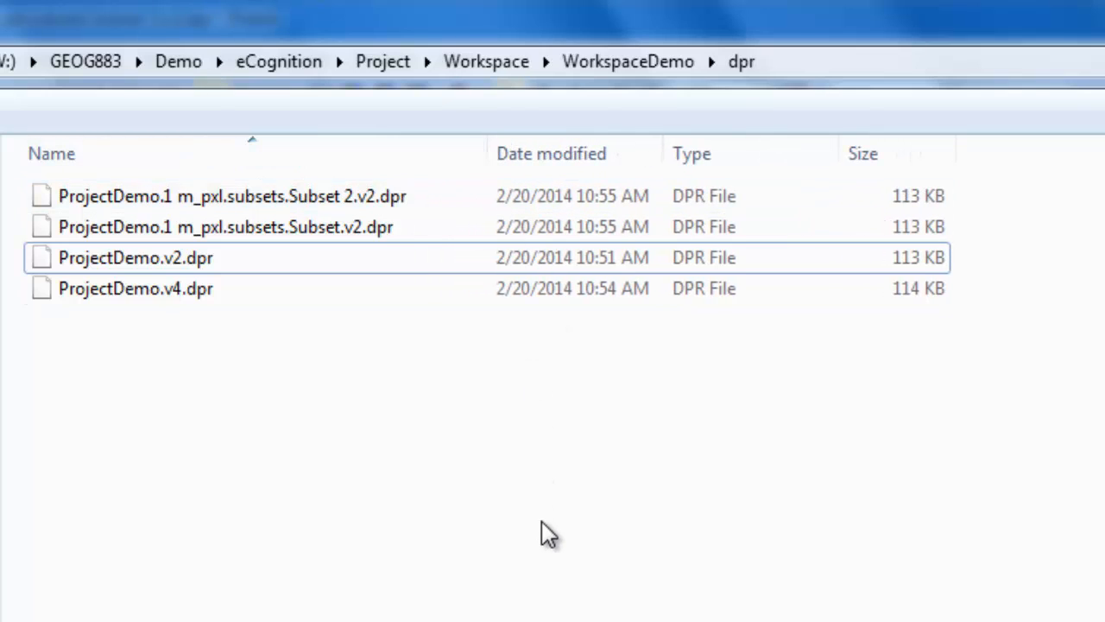